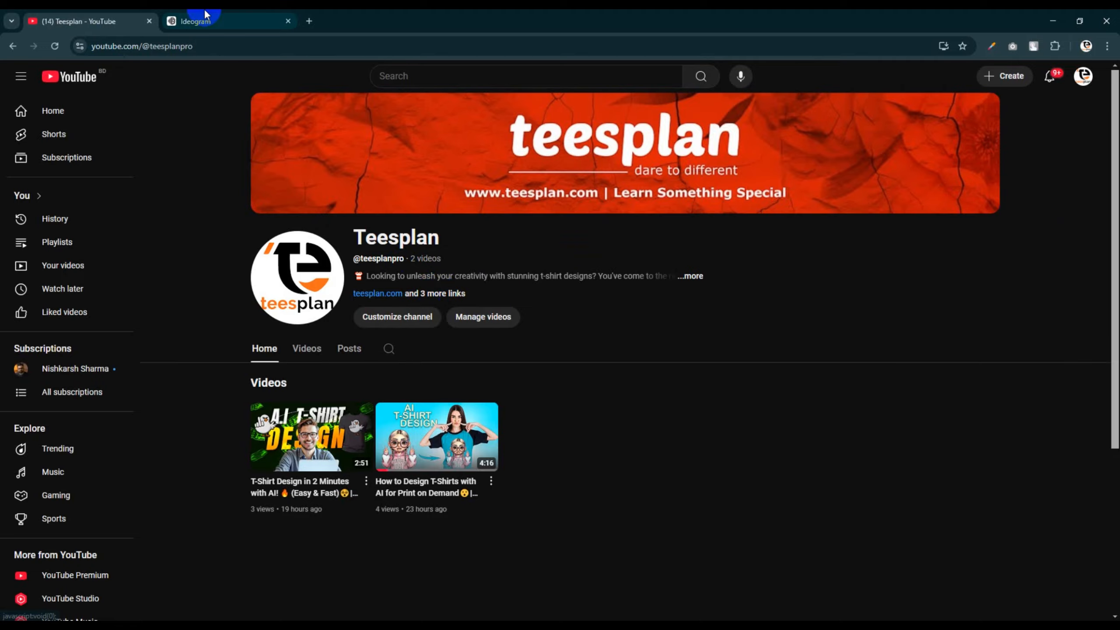
In Ideogram, generate a 3D vector skeleton illustration with black sunglasses, colorful straw hat, beach chair and the text "Living My Best Afterlife.", and open the result
{"action": "left_click", "coordinate": [196, 21]}
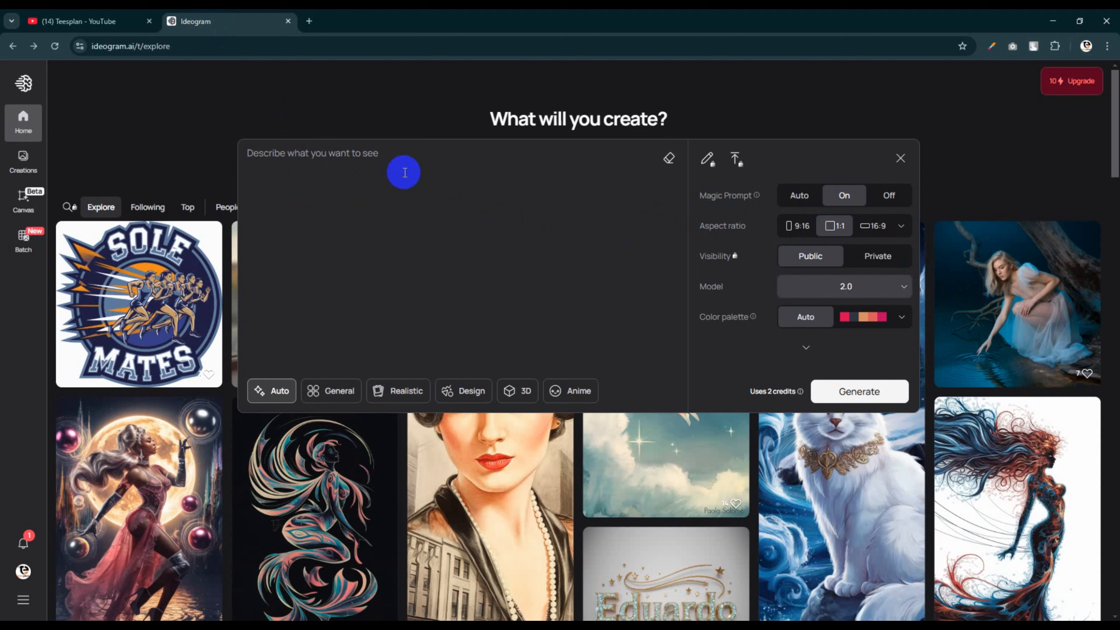
{"action": "type", "text": "An illustration of 3d vector skeleton wearing black sunglasses and a colorful straw hat. He is sipping a drinking blood while lounging in a beach chair. The background is a solid color. There is text above the skeleton that says \"Living My Best Afterlife.\""}
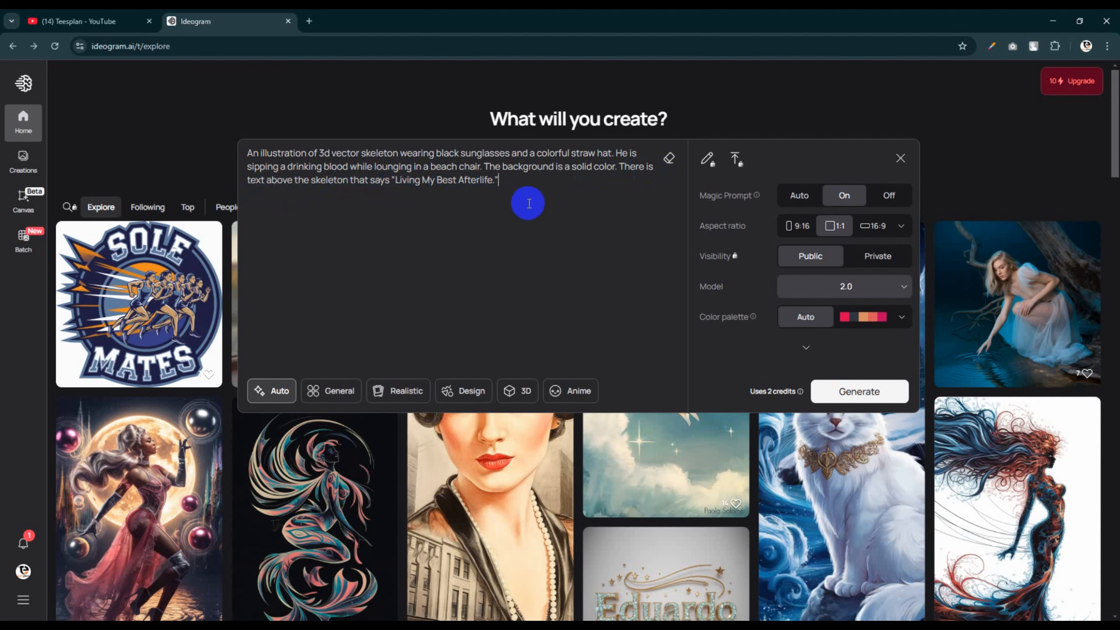
{"action": "left_click", "coordinate": [871, 400]}
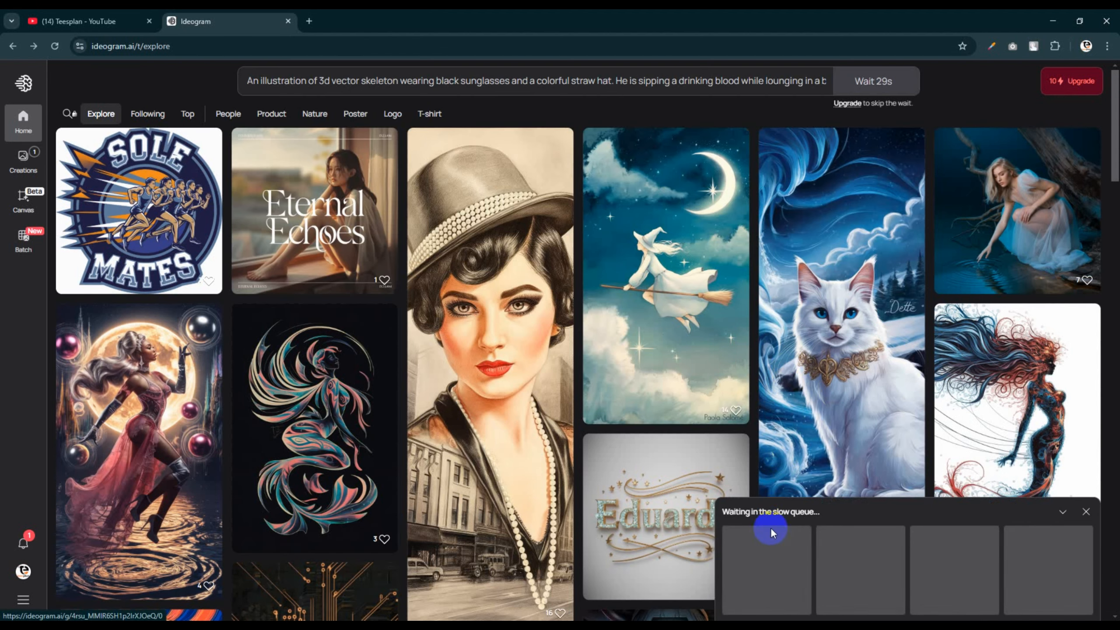
{"action": "left_click", "coordinate": [765, 514]}
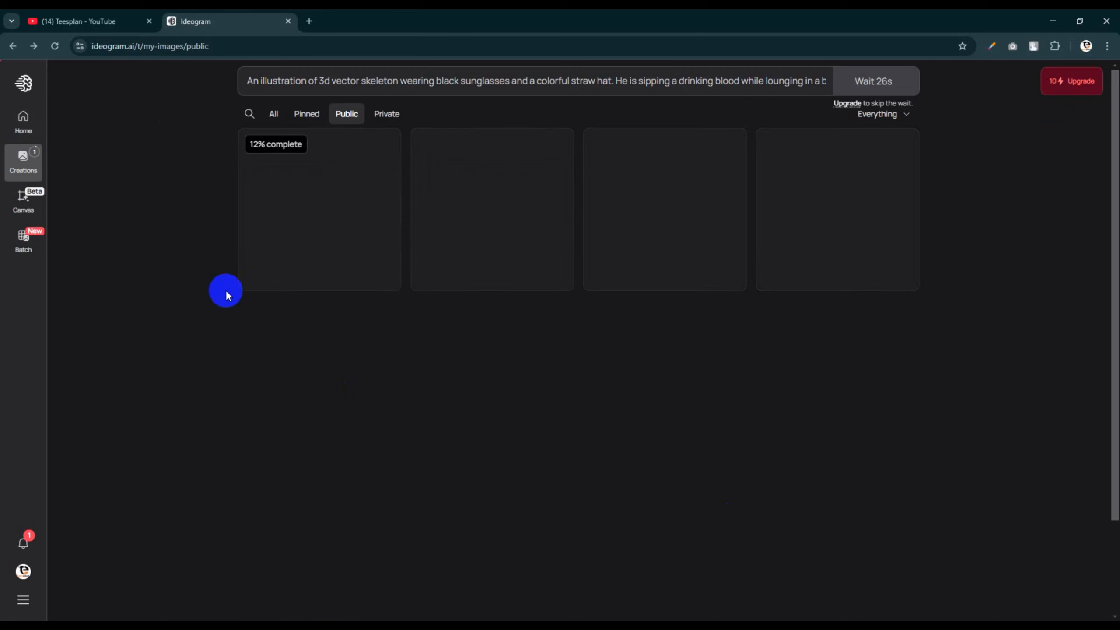
{"action": "left_click", "coordinate": [249, 243]}
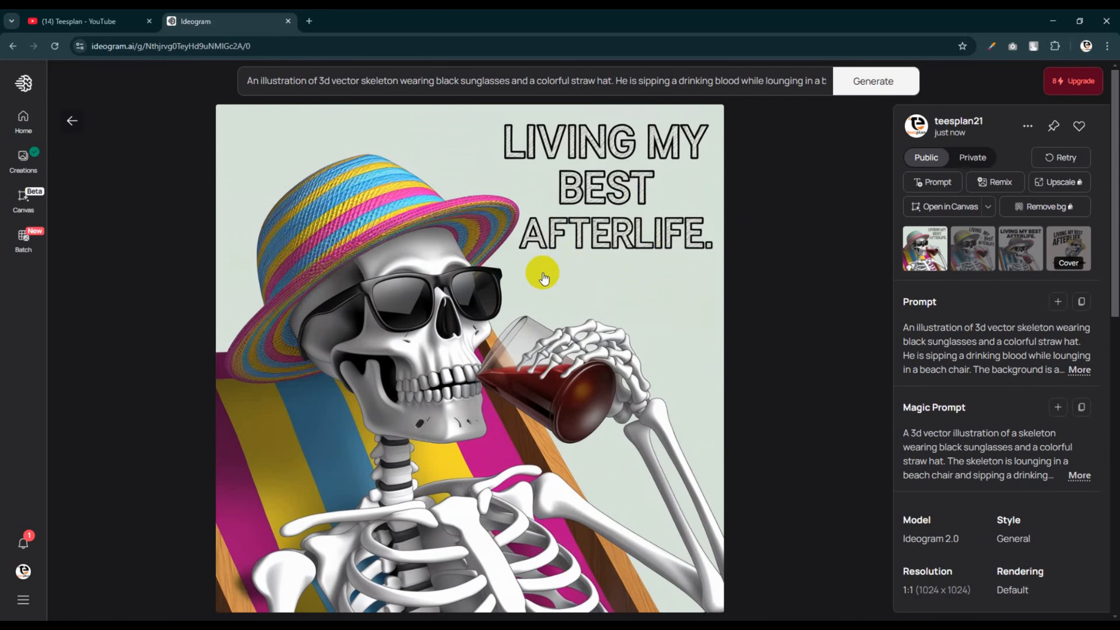
Compare the four generated variations, ending on the full-body skeleton reclining in the beach chair
{"action": "left_click", "coordinate": [970, 254]}
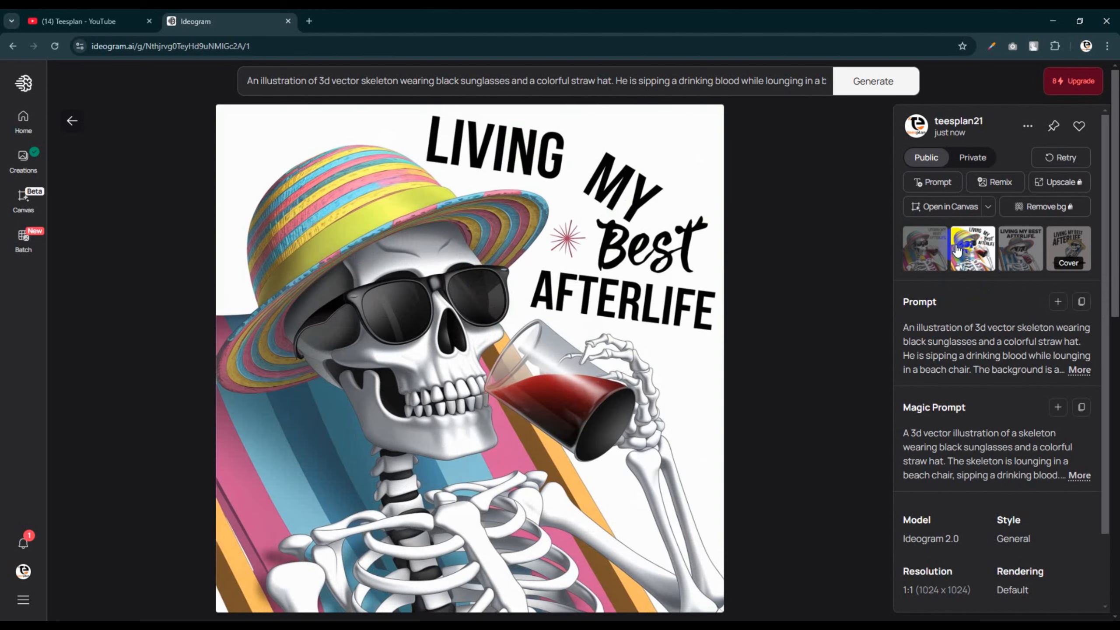
{"action": "left_click", "coordinate": [1024, 250]}
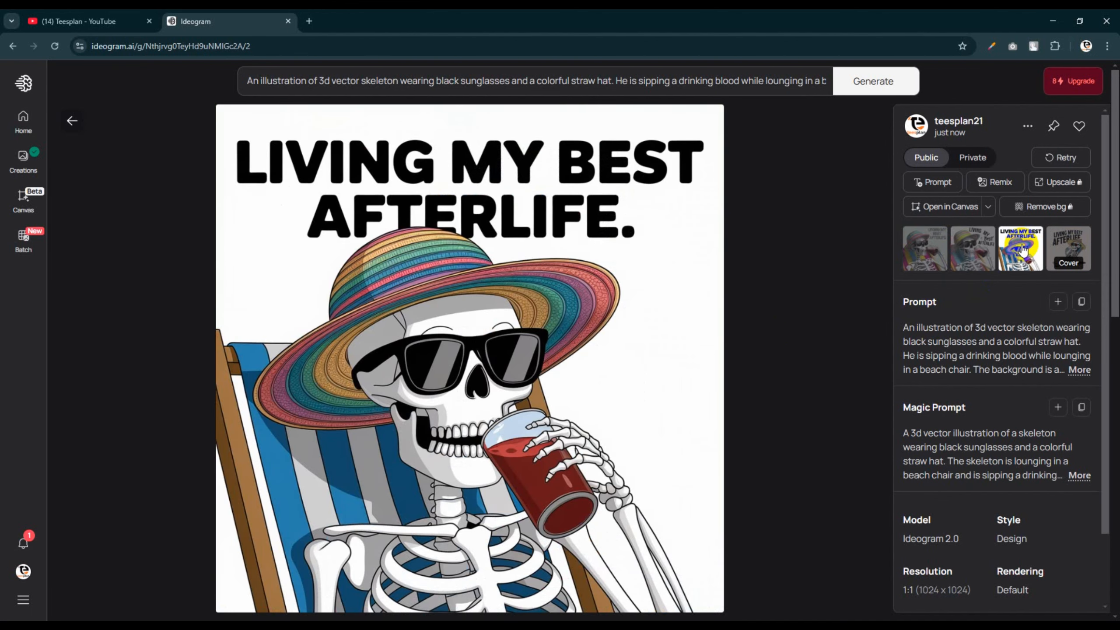
{"action": "left_click", "coordinate": [1063, 248]}
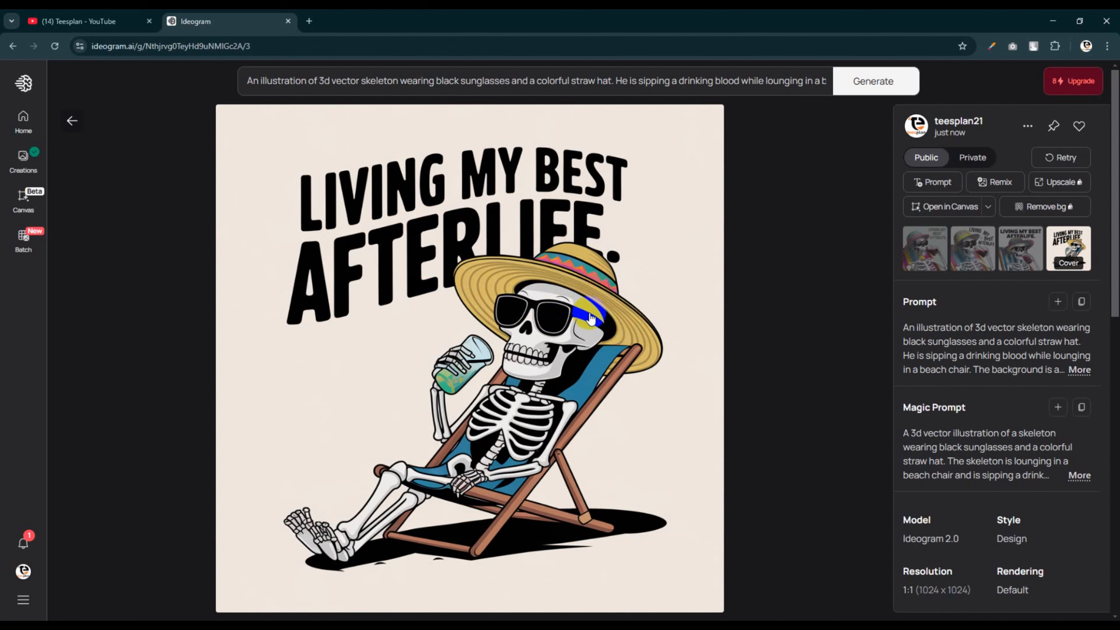
{"action": "left_click", "coordinate": [1018, 258]}
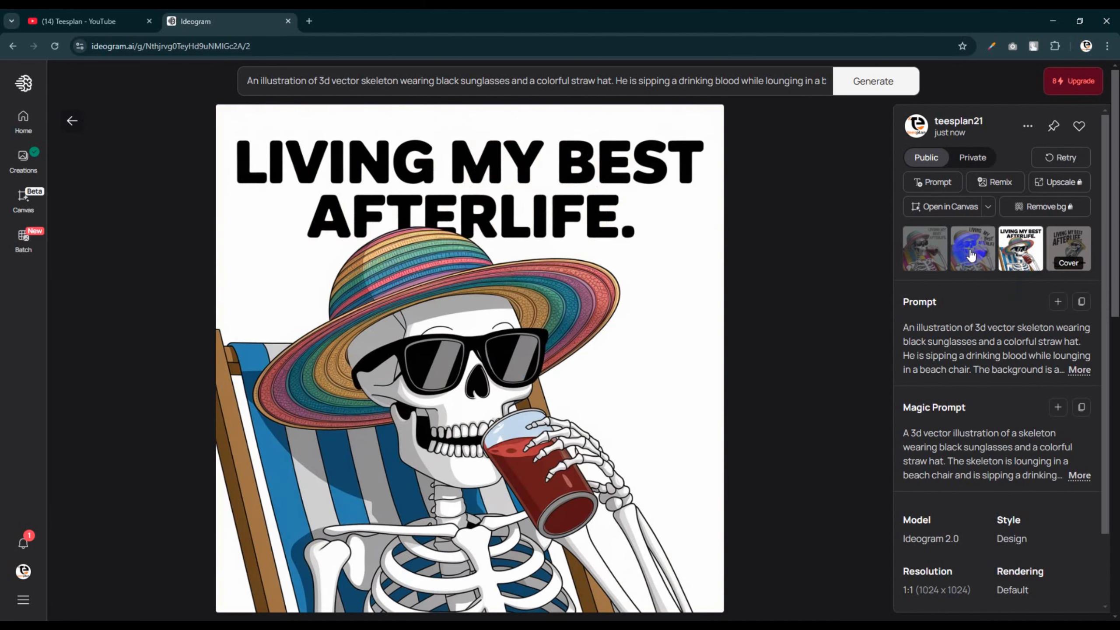
{"action": "left_click", "coordinate": [985, 245]}
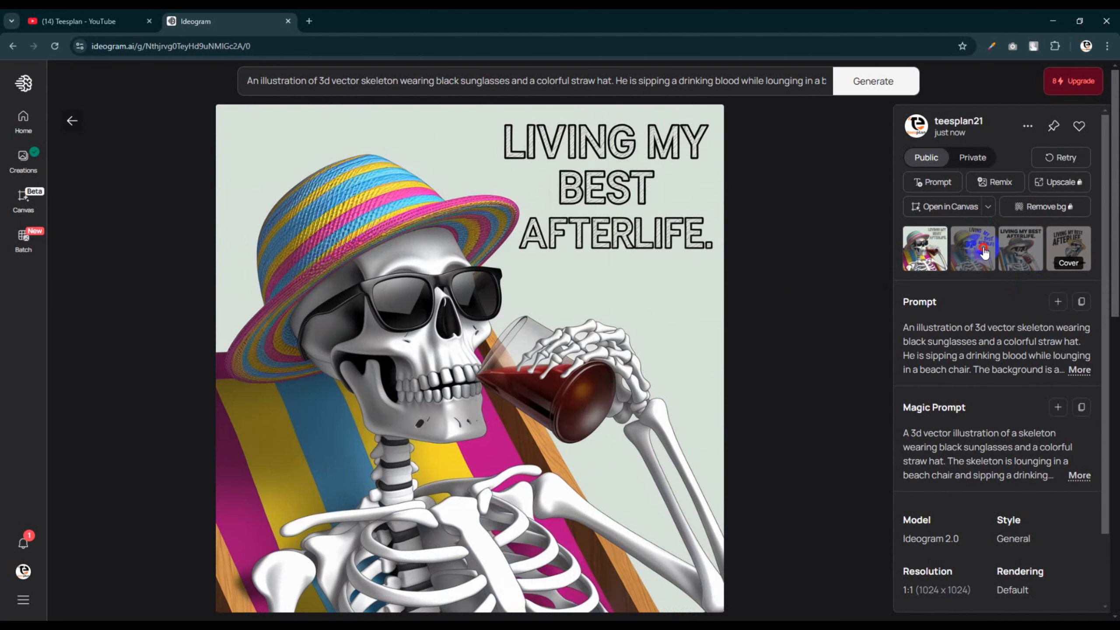
{"action": "left_click", "coordinate": [985, 252]}
{"action": "left_click", "coordinate": [1010, 250]}
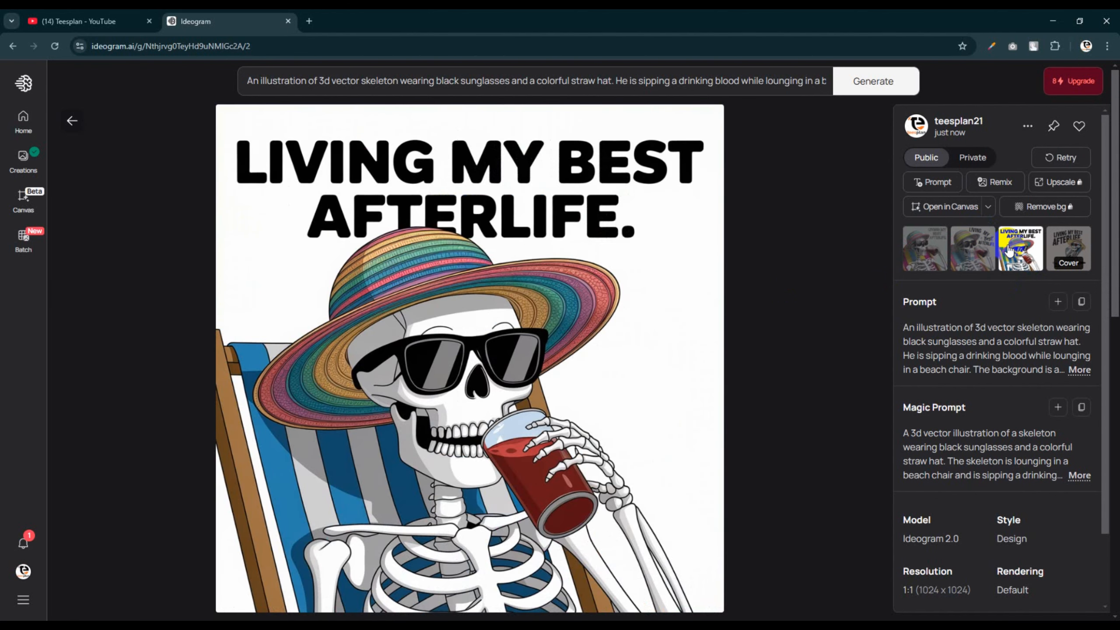
{"action": "left_click", "coordinate": [1069, 249]}
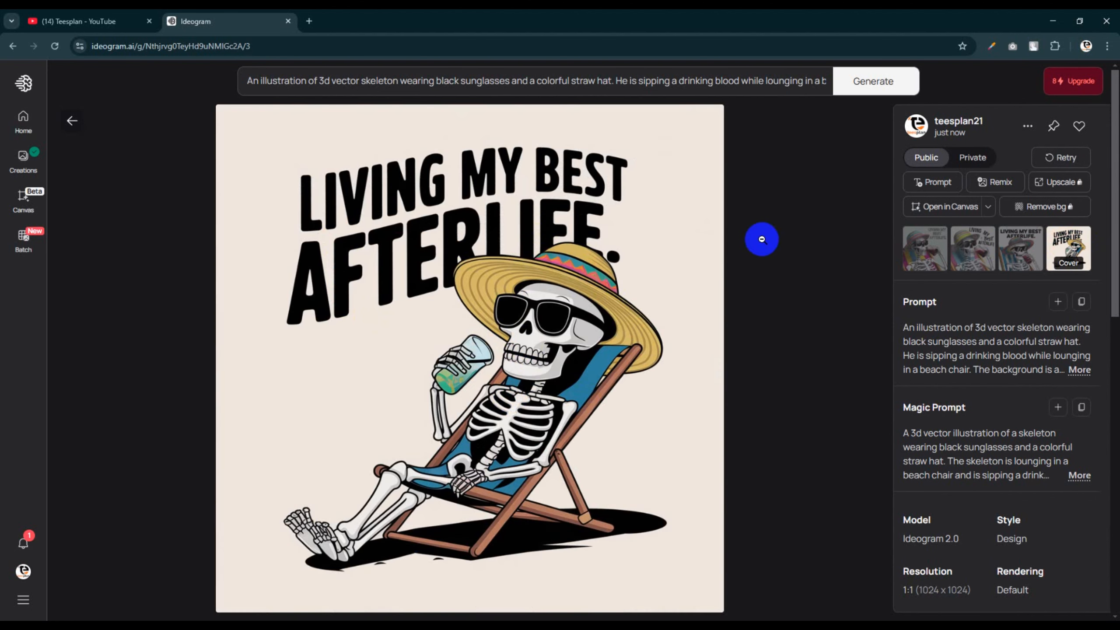
{"action": "left_click", "coordinate": [988, 207]}
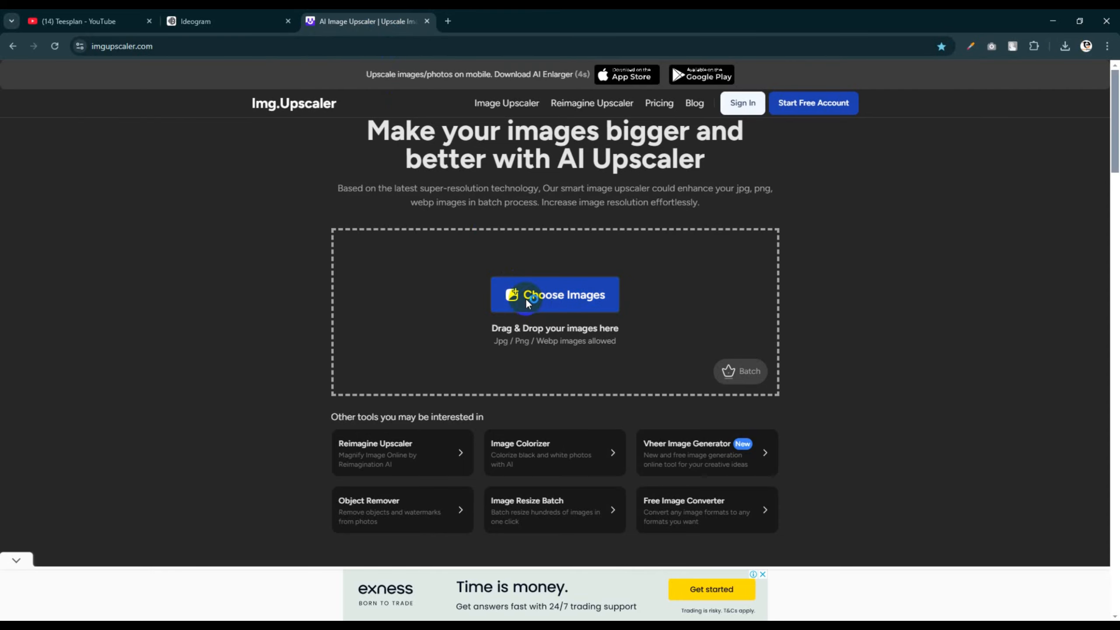
On the Img.Upscaler site, load skal.jpg from the Downloads folder and dismiss the advertisement
{"action": "left_click", "coordinate": [527, 300]}
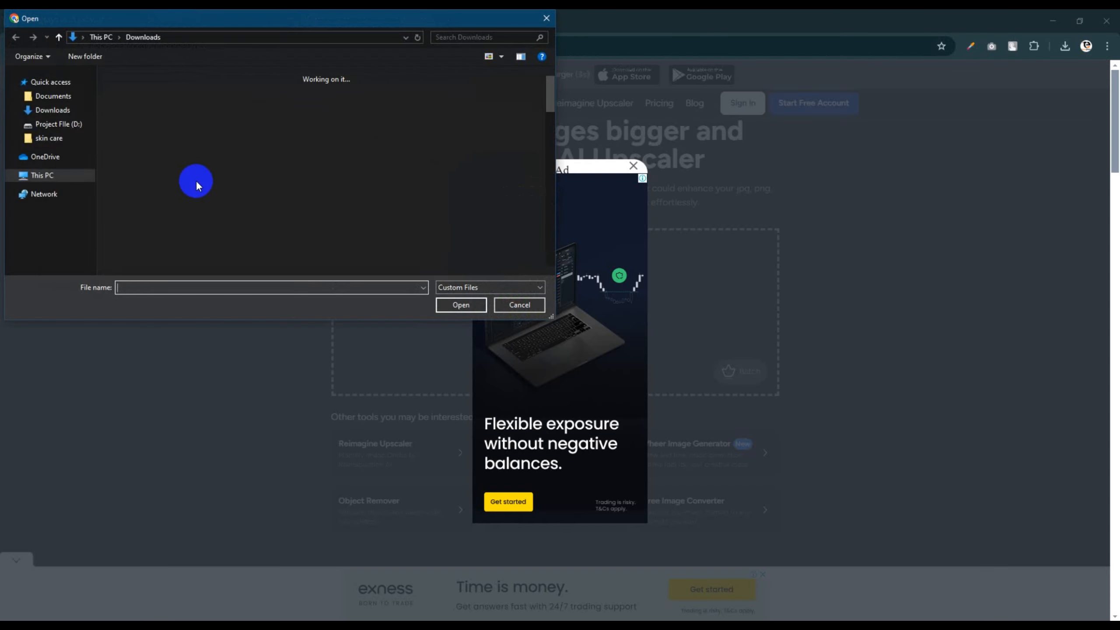
{"action": "left_click", "coordinate": [195, 180]}
{"action": "left_click", "coordinate": [475, 303]}
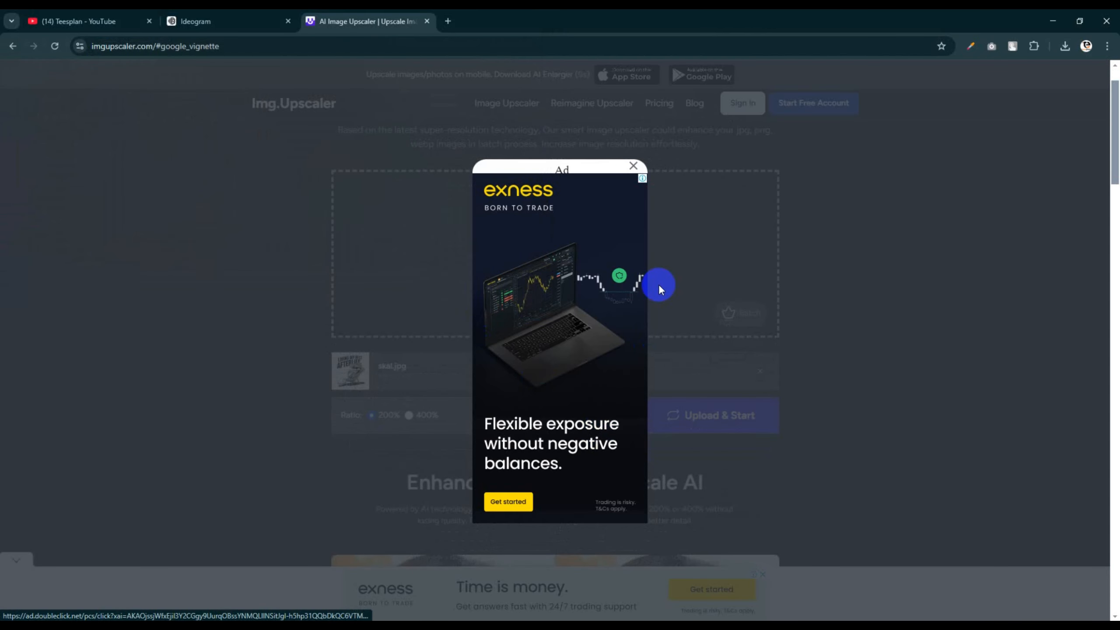
{"action": "left_click", "coordinate": [633, 166]}
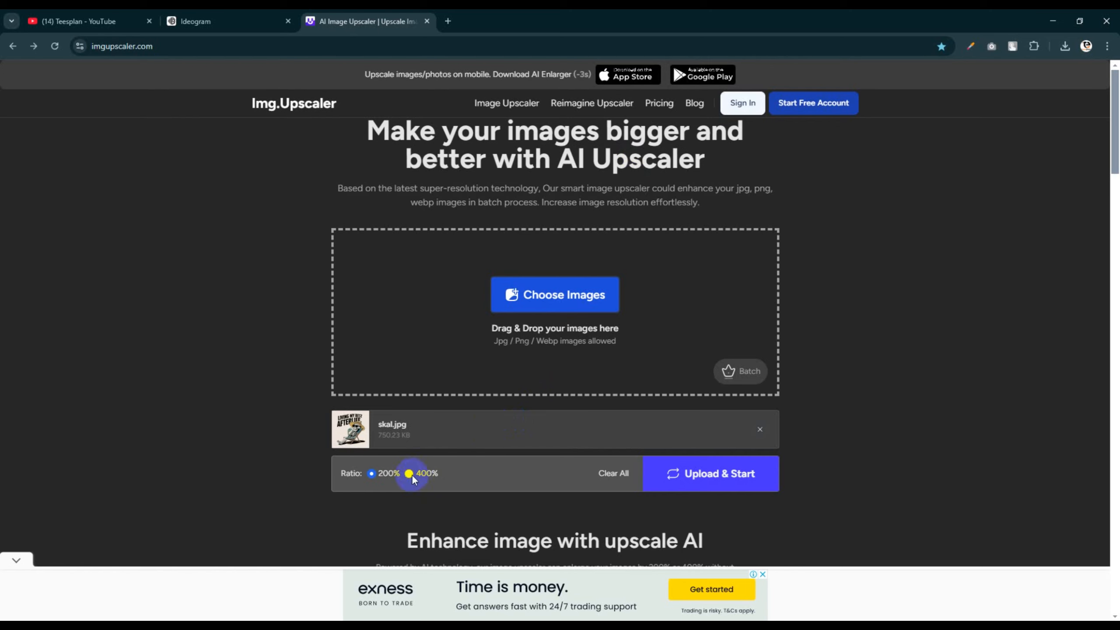
Upscale skal.jpg at the 400% ratio and download the enlarged image
{"action": "left_click", "coordinate": [705, 472]}
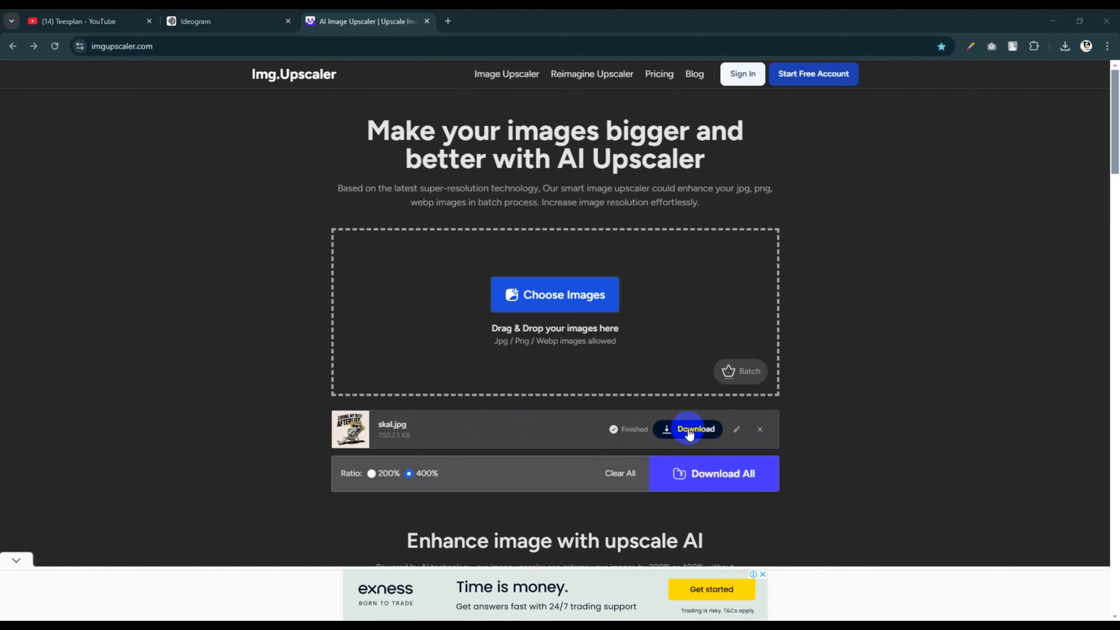
{"action": "left_click", "coordinate": [690, 433]}
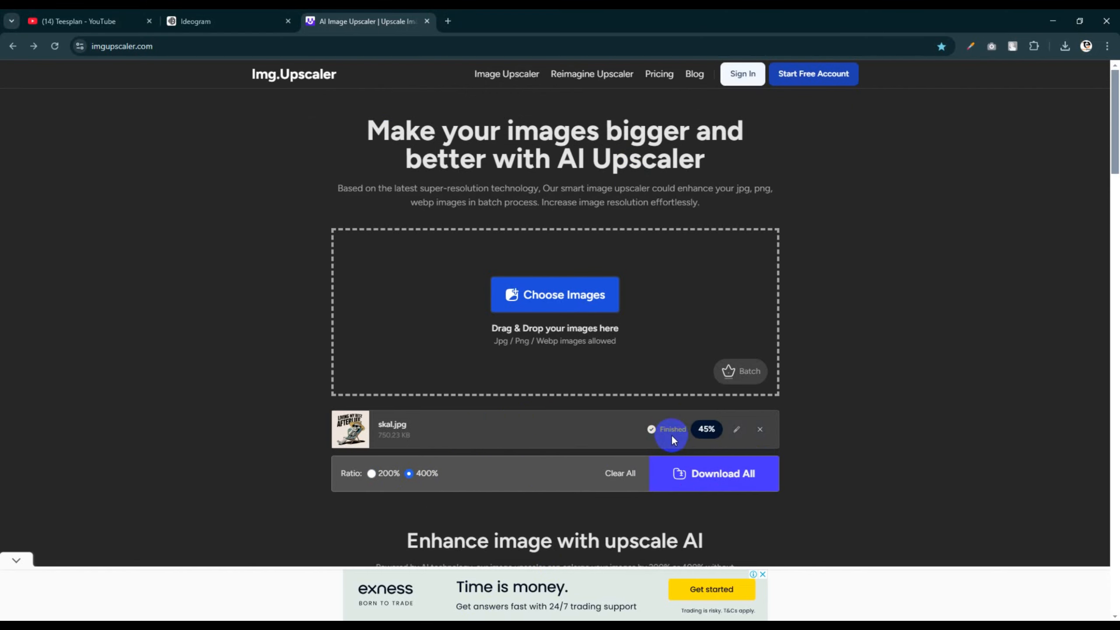
{"action": "left_click", "coordinate": [873, 374]}
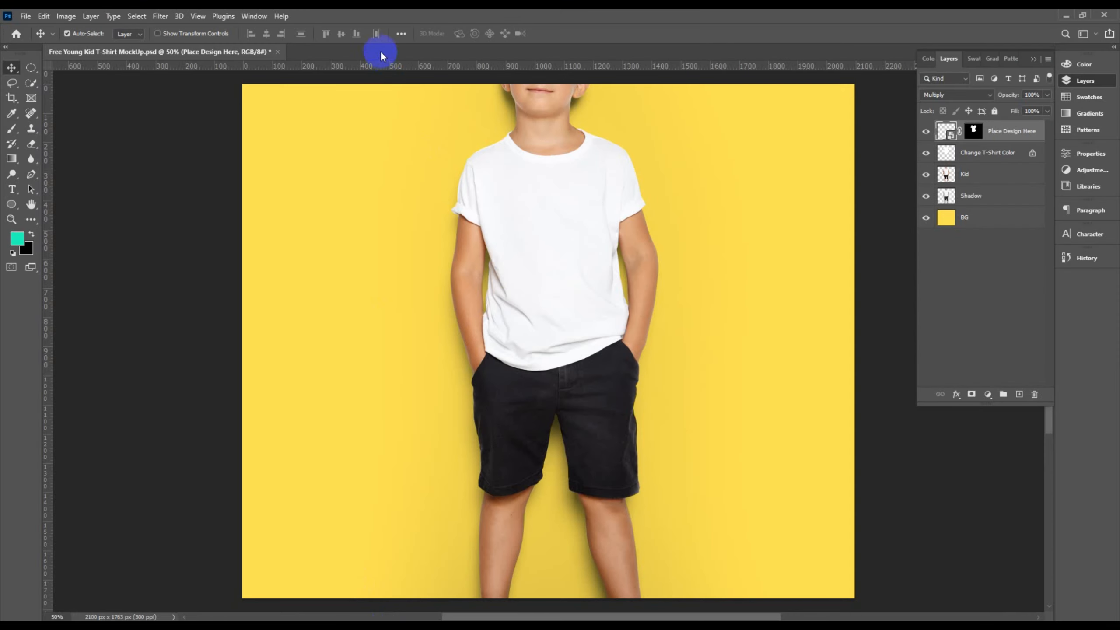
Switch to Photoshop and create a 4500 × 4500 px RGB document at 300 pixels per inch with a white background
{"action": "right_click", "coordinate": [382, 51]}
{"action": "left_click", "coordinate": [411, 116]}
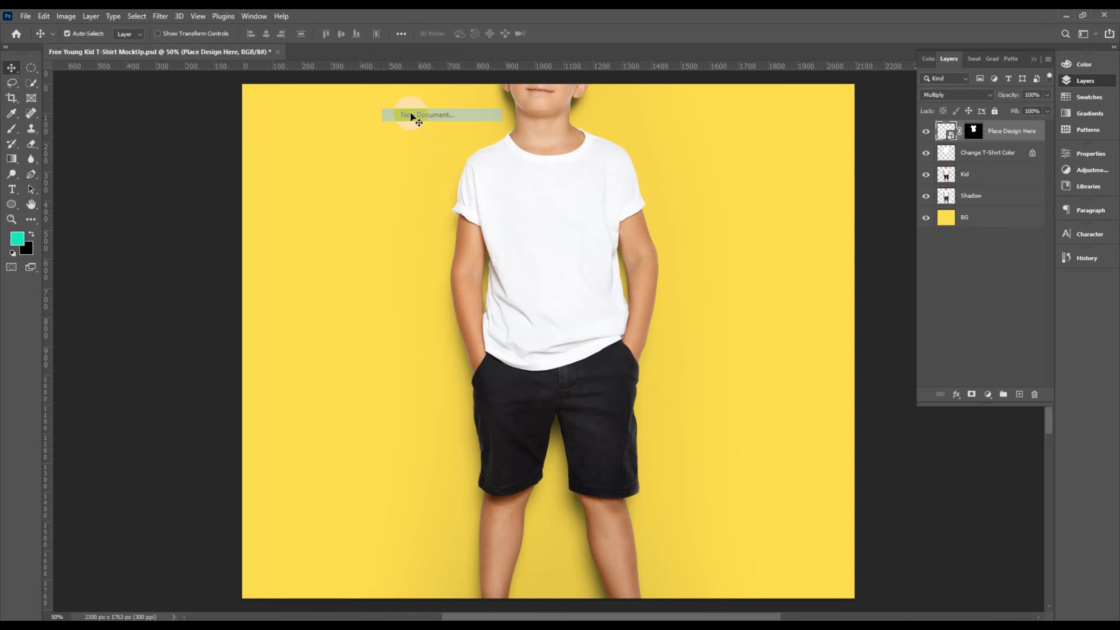
{"action": "left_click", "coordinate": [311, 243]}
{"action": "double_click", "coordinate": [735, 213]}
{"action": "left_click", "coordinate": [734, 248]}
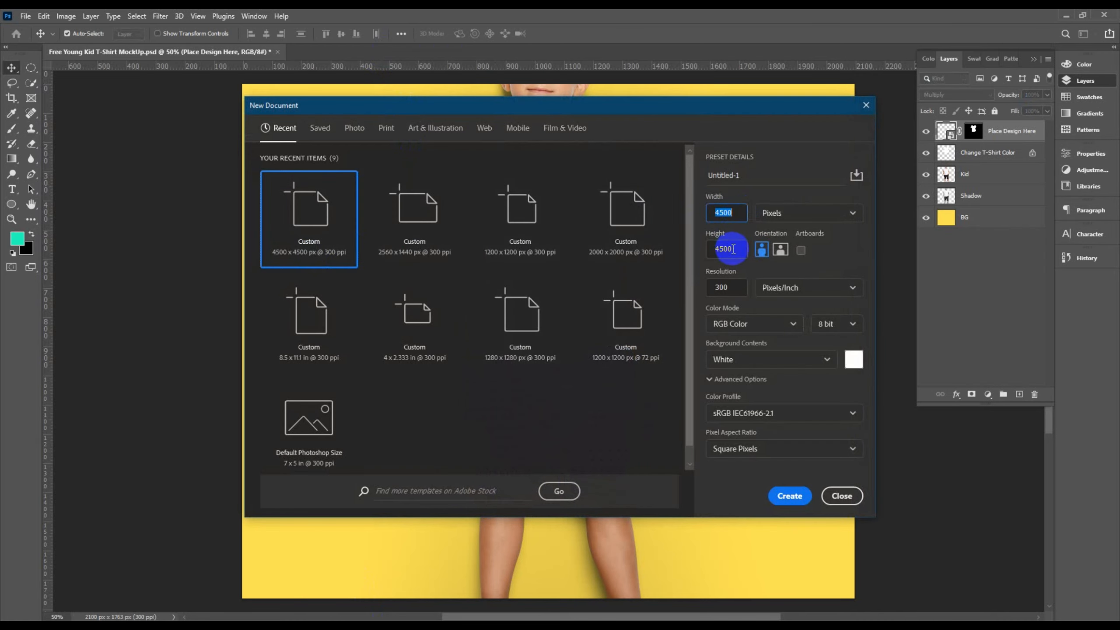
{"action": "left_click", "coordinate": [789, 495]}
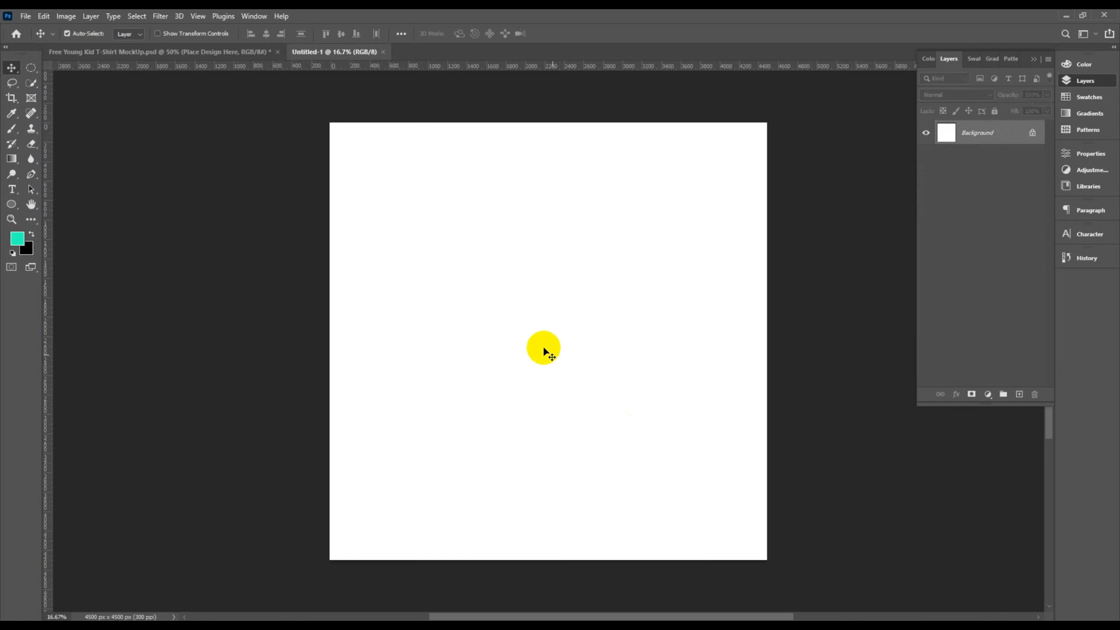
{"action": "left_click", "coordinate": [261, 229]}
Place the upscaled image skal (1) from Downloads as a linked file filling the canvas
{"action": "left_click", "coordinate": [25, 16]}
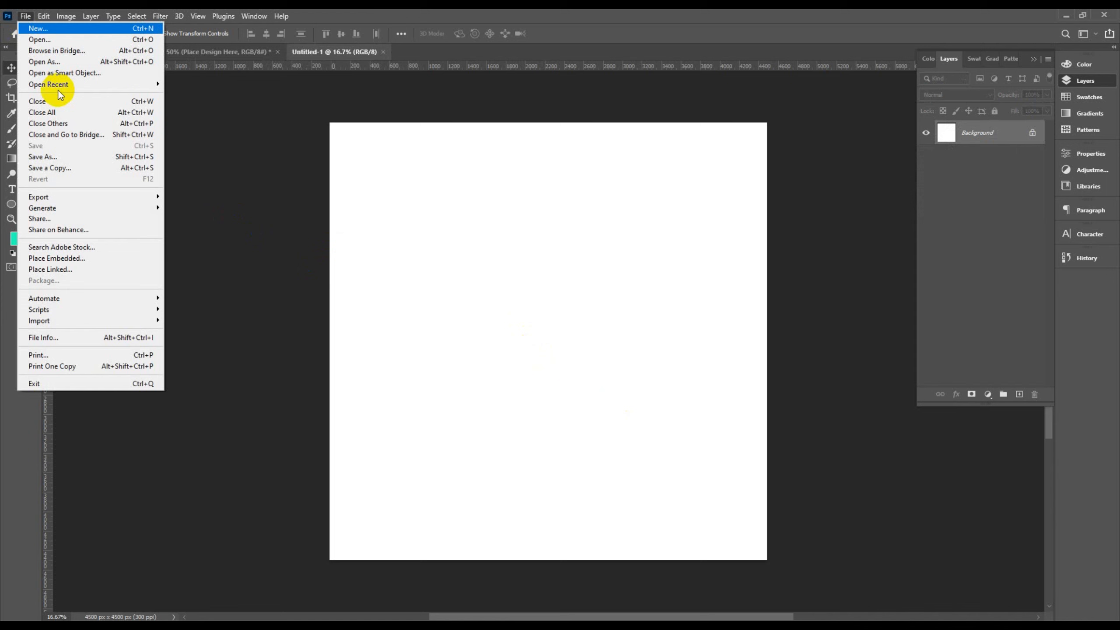
{"action": "left_click", "coordinate": [75, 269]}
{"action": "left_click", "coordinate": [66, 151]}
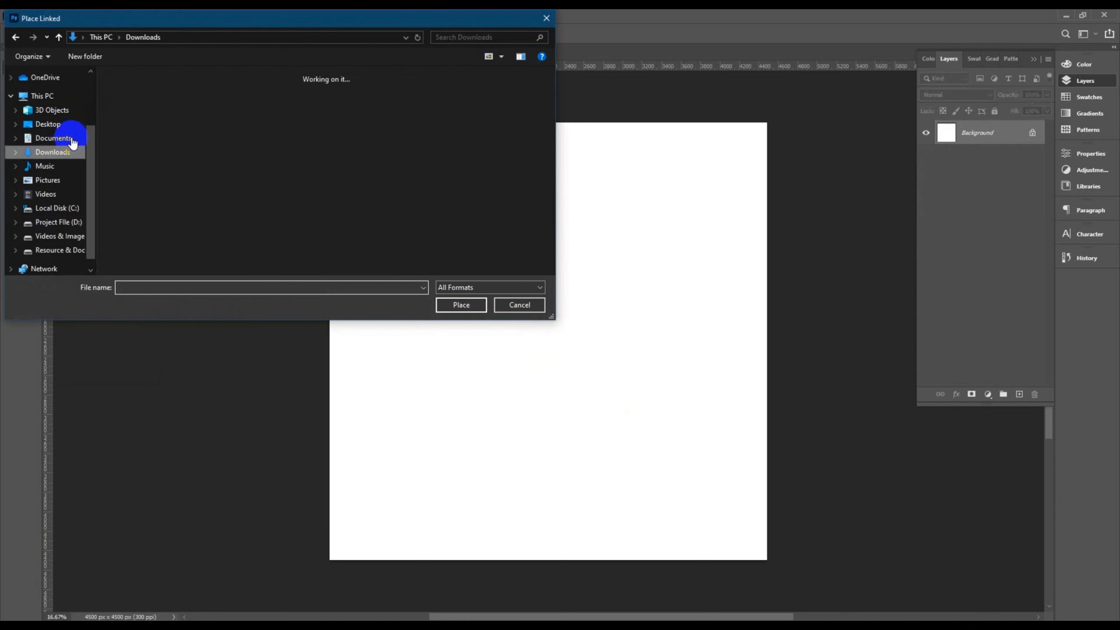
{"action": "left_click", "coordinate": [184, 148]}
{"action": "left_click", "coordinate": [462, 305]}
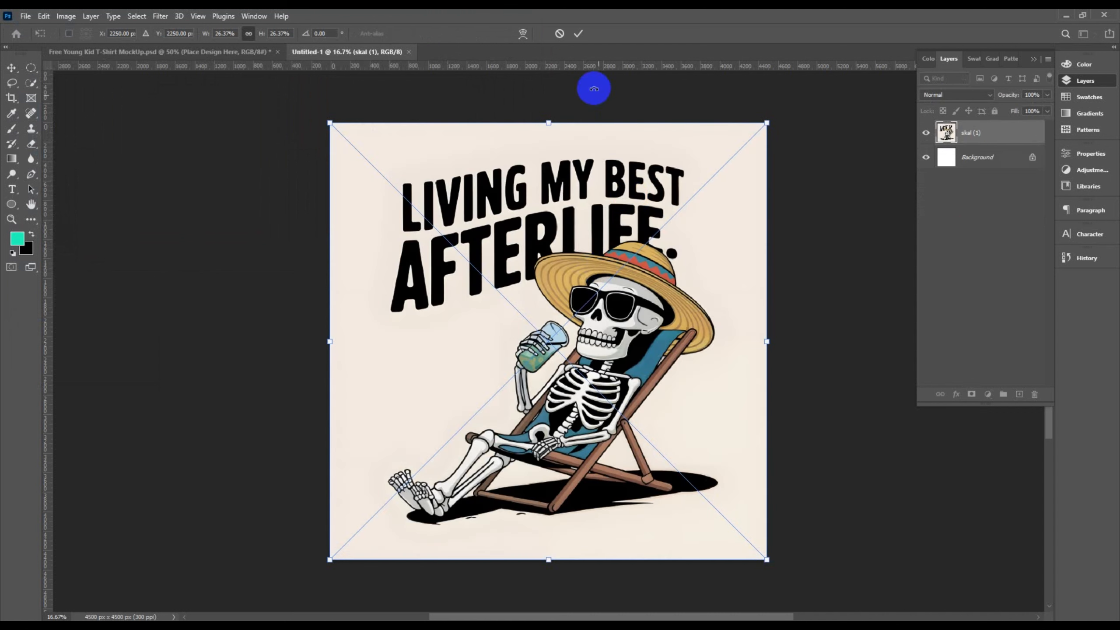
{"action": "left_click", "coordinate": [577, 35]}
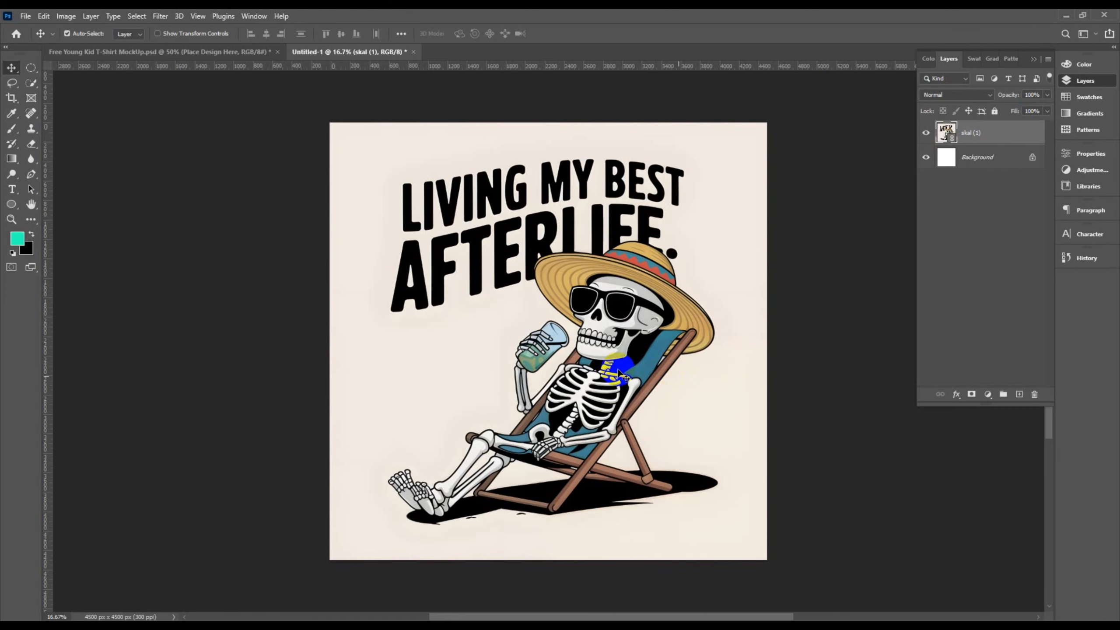
Select the artwork's beige background with the Magic Wand tool, invert the selection and add it as a layer mask to skal (1)
{"action": "right_click", "coordinate": [32, 91]}
{"action": "left_click", "coordinate": [84, 106]}
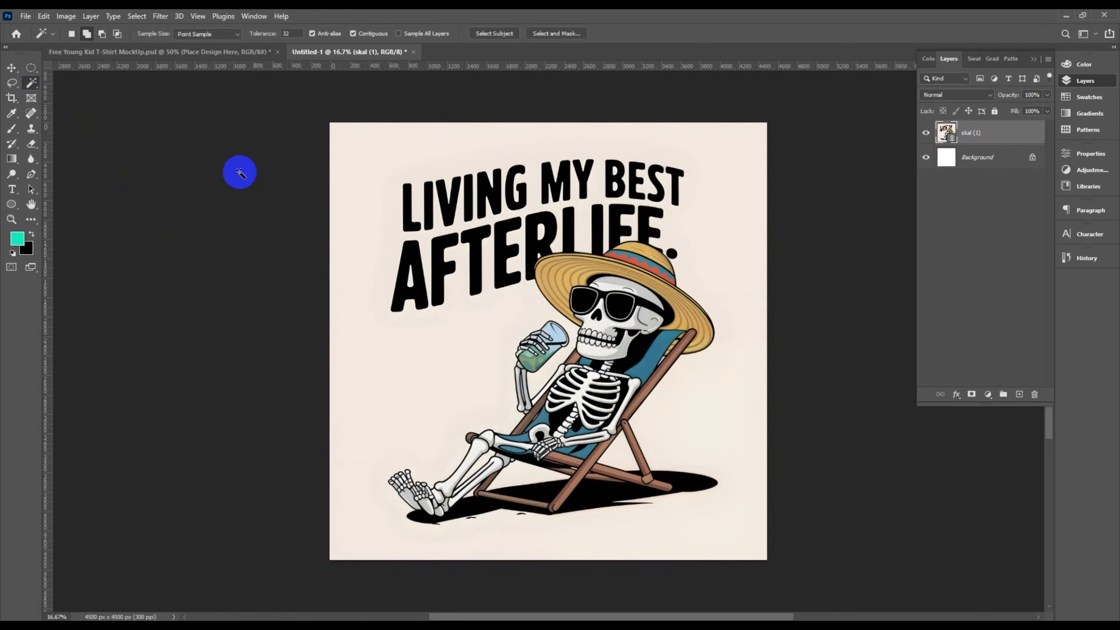
{"action": "left_click", "coordinate": [359, 199]}
{"action": "key", "text": "ctrl+shift+i"}
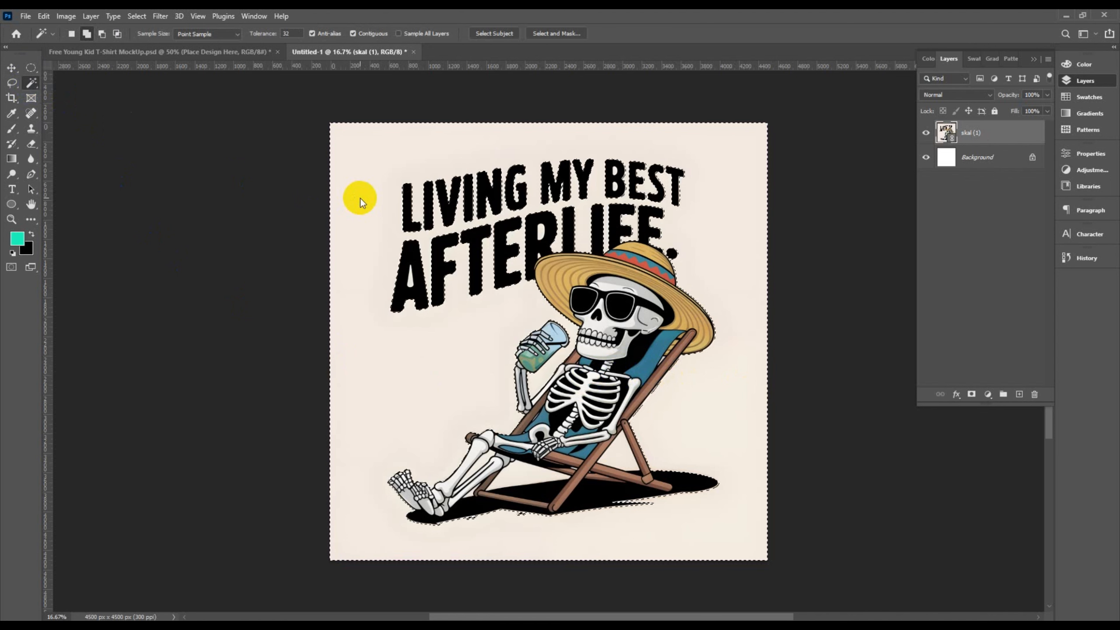
{"action": "left_click", "coordinate": [971, 394]}
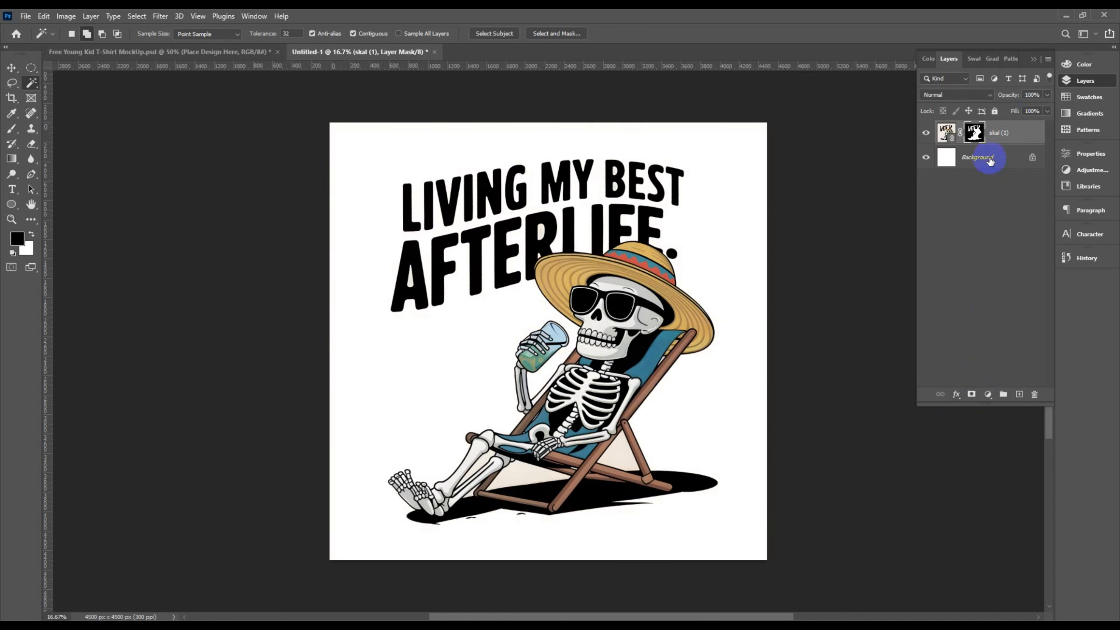
Add a bright green Solid Color fill layer directly above the Background layer
{"action": "left_click", "coordinate": [990, 157]}
{"action": "left_click", "coordinate": [972, 394]}
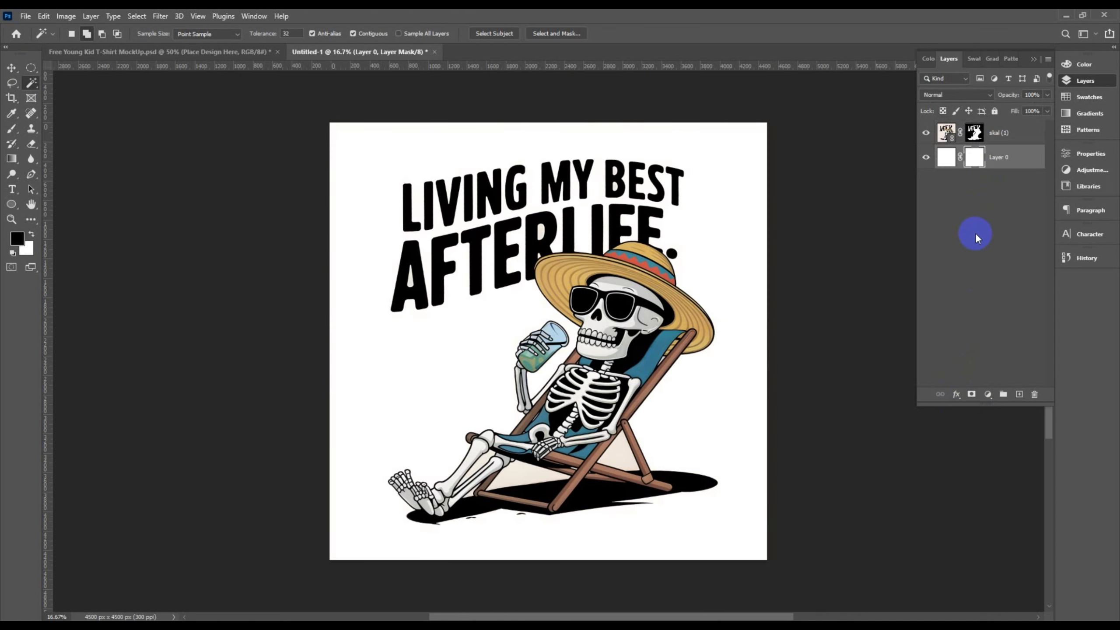
{"action": "key", "text": "ctrl+z"}
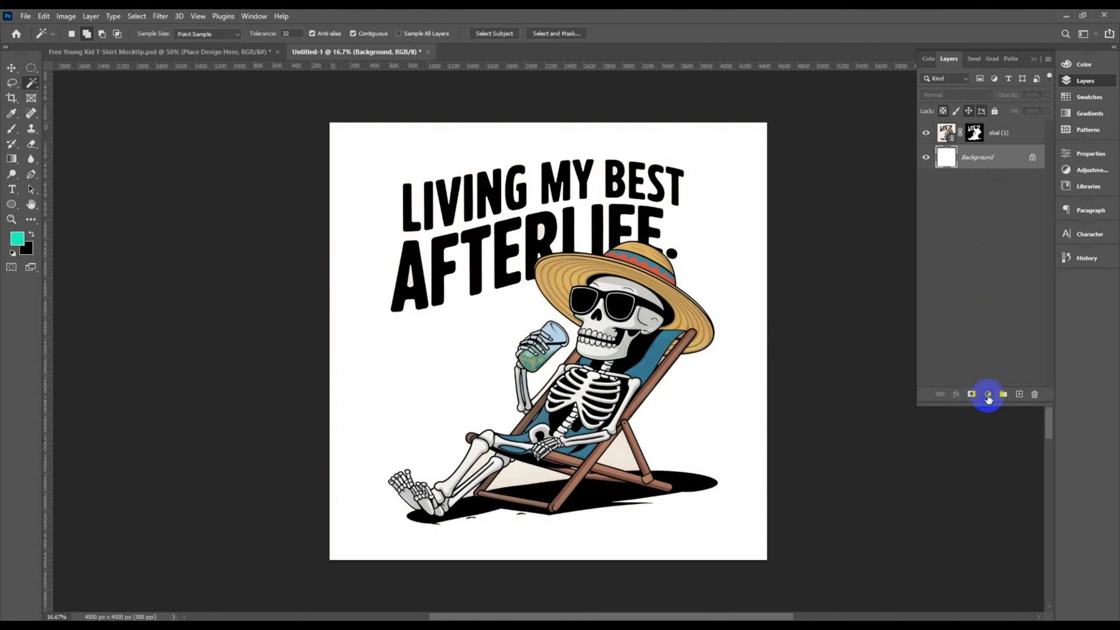
{"action": "left_click", "coordinate": [988, 396]}
{"action": "left_click", "coordinate": [1014, 407]}
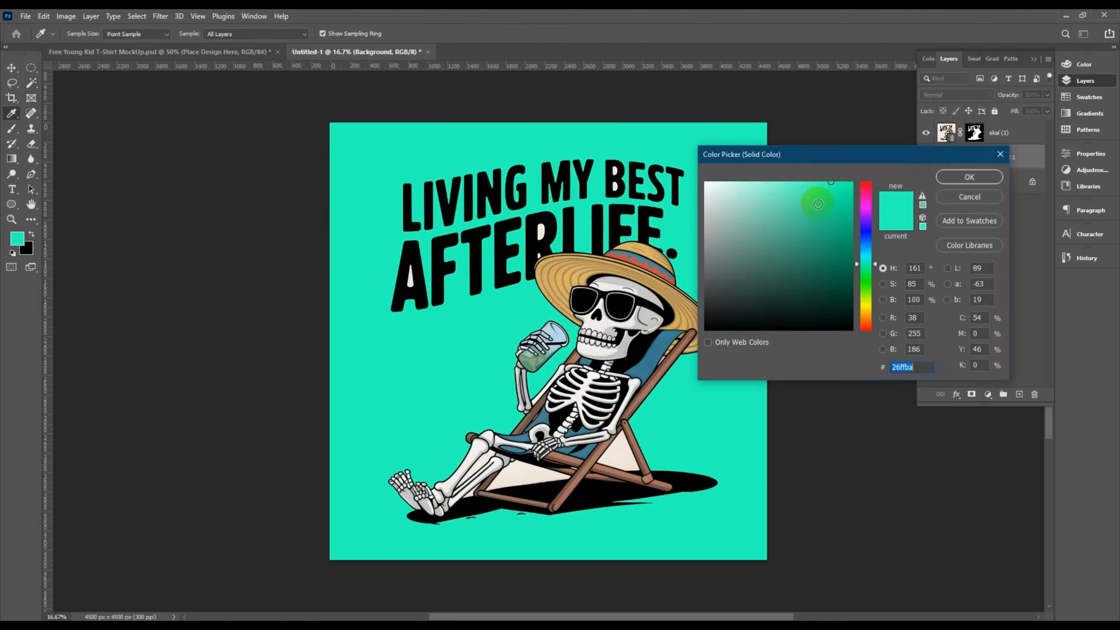
{"action": "left_click_drag", "start_coordinate": [818, 204], "coordinate": [853, 182]}
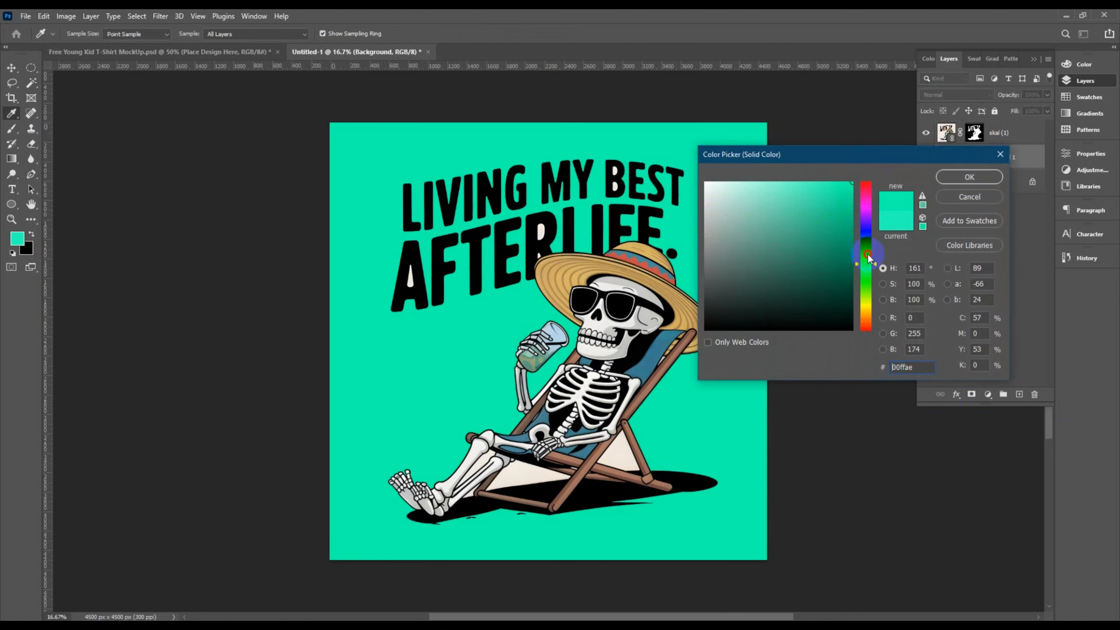
{"action": "left_click_drag", "start_coordinate": [868, 258], "coordinate": [862, 199]}
{"action": "mouse_move", "coordinate": [860, 246]}
{"action": "left_mouse_down"}
{"action": "mouse_move", "coordinate": [862, 183]}
{"action": "mouse_move", "coordinate": [864, 291]}
{"action": "left_mouse_up"}
{"action": "left_click", "coordinate": [969, 176]}
Convert the masked skal (1) layer to a smart object
{"action": "key", "text": "w"}
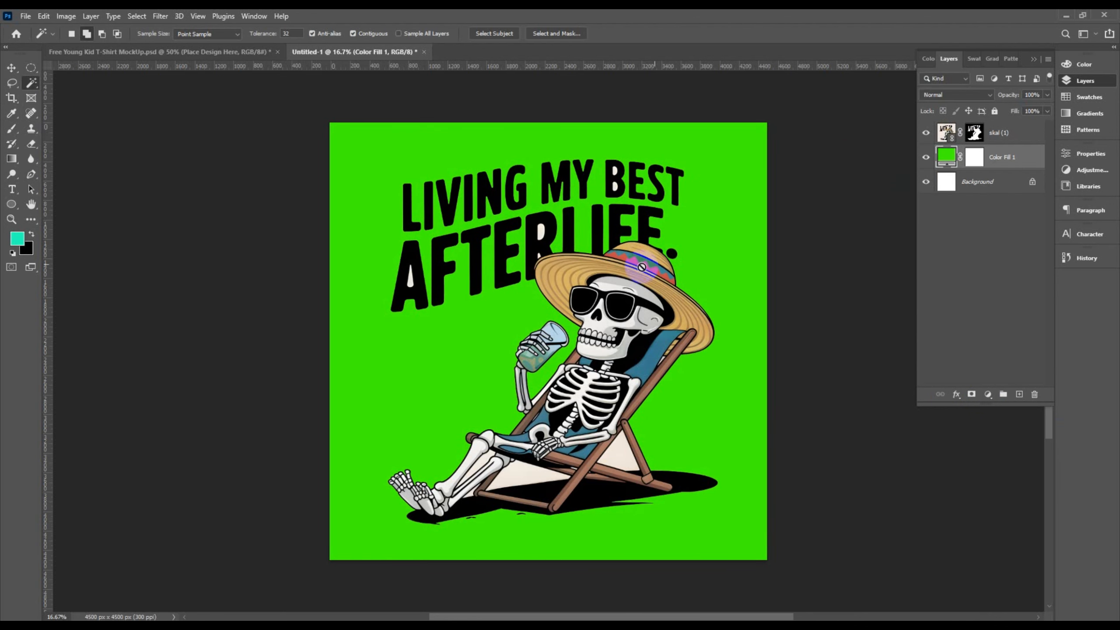
{"action": "left_click", "coordinate": [947, 133]}
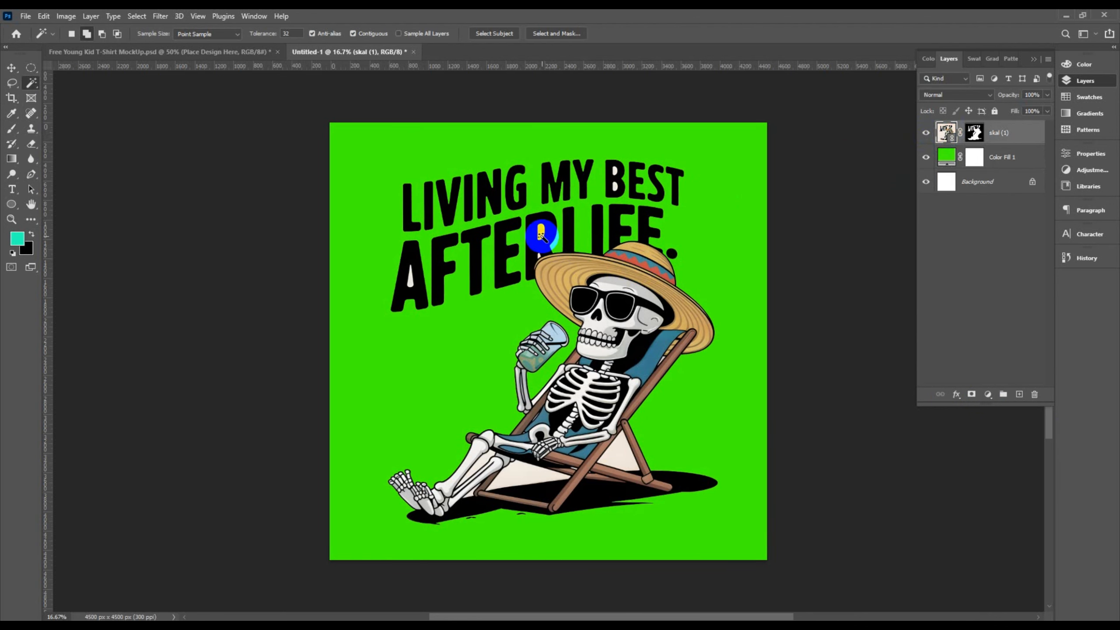
{"action": "scroll", "coordinate": [542, 233], "scroll_direction": "up", "scroll_amount": 5}
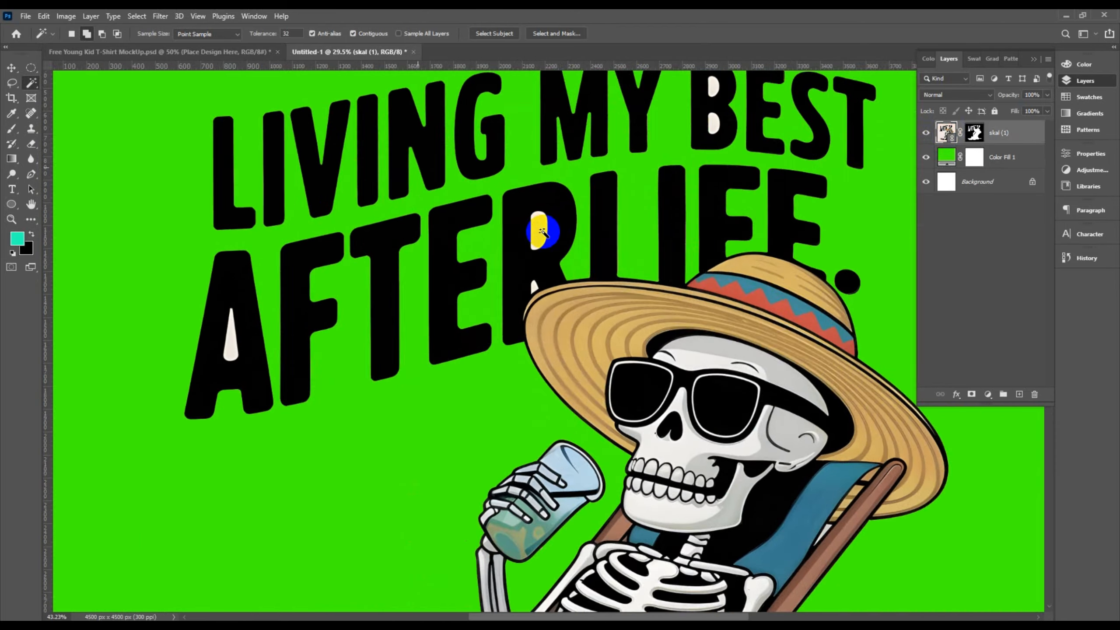
{"action": "scroll", "coordinate": [543, 231], "scroll_direction": "down", "scroll_amount": 5}
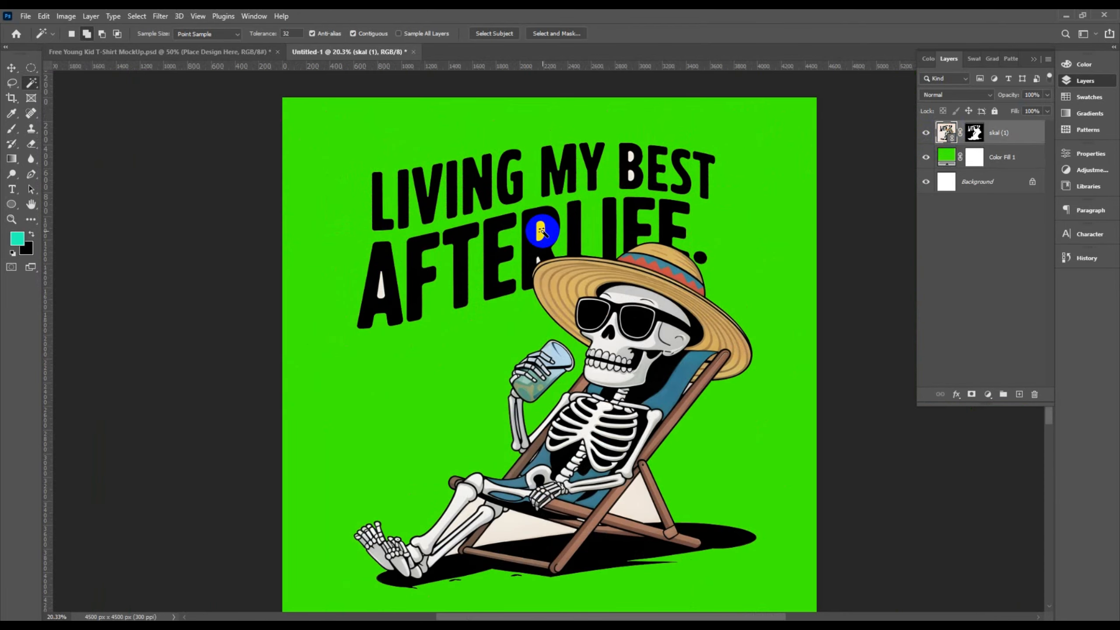
{"action": "scroll", "coordinate": [541, 230], "scroll_direction": "down", "scroll_amount": 1}
{"action": "scroll", "coordinate": [541, 230], "scroll_direction": "up", "scroll_amount": 1}
{"action": "left_click", "coordinate": [981, 137]}
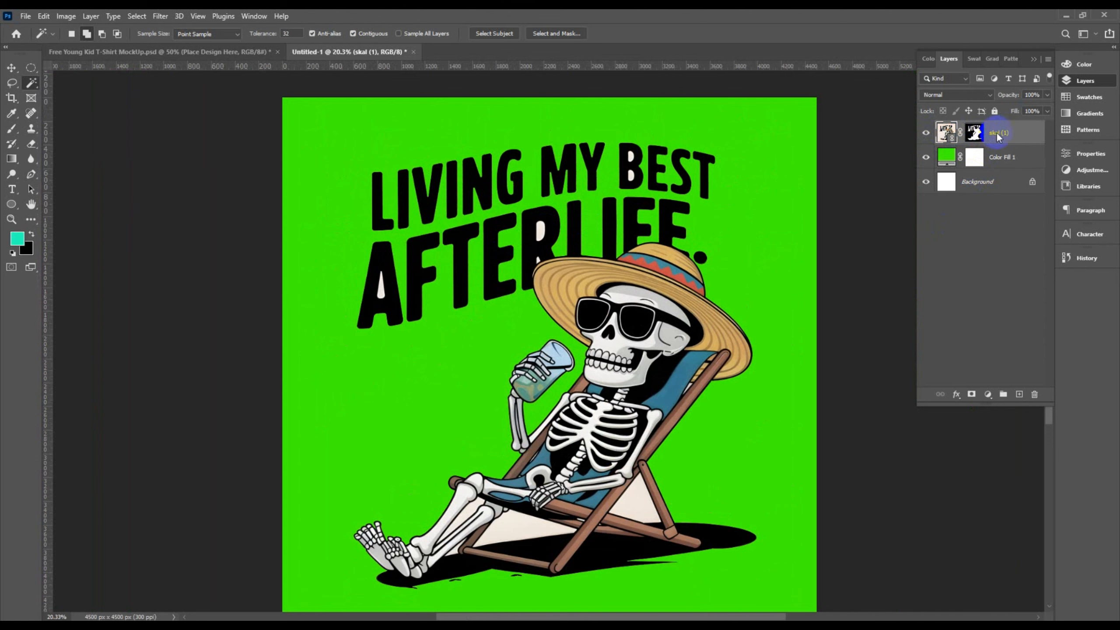
{"action": "right_click", "coordinate": [998, 137]}
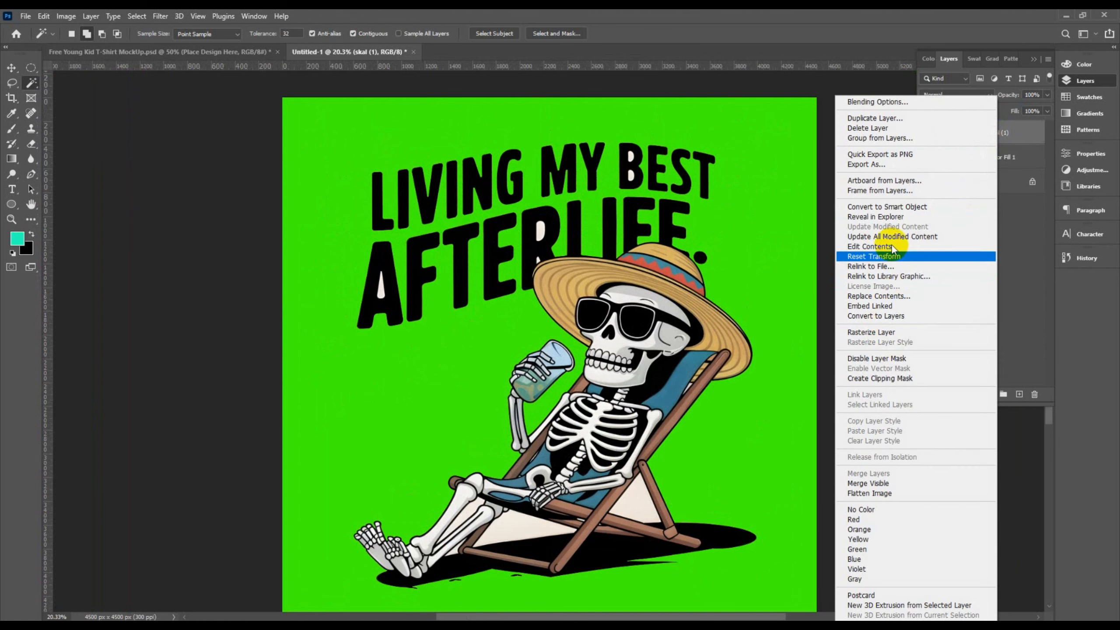
{"action": "left_click", "coordinate": [891, 207]}
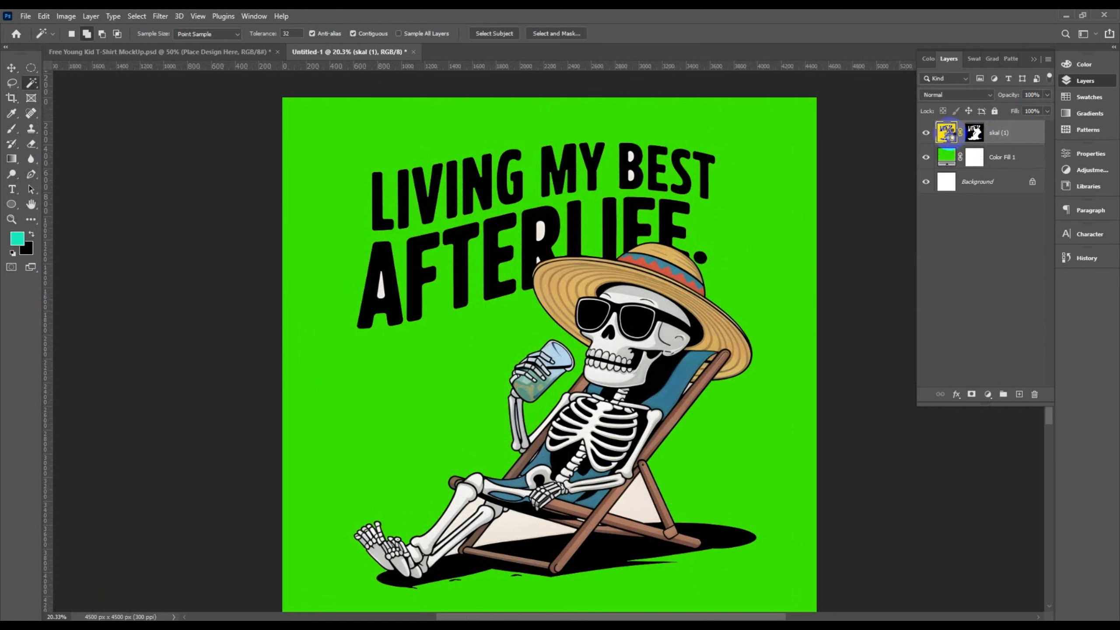
Rasterize the skal (1) layer into regular pixels
{"action": "right_click", "coordinate": [970, 138]}
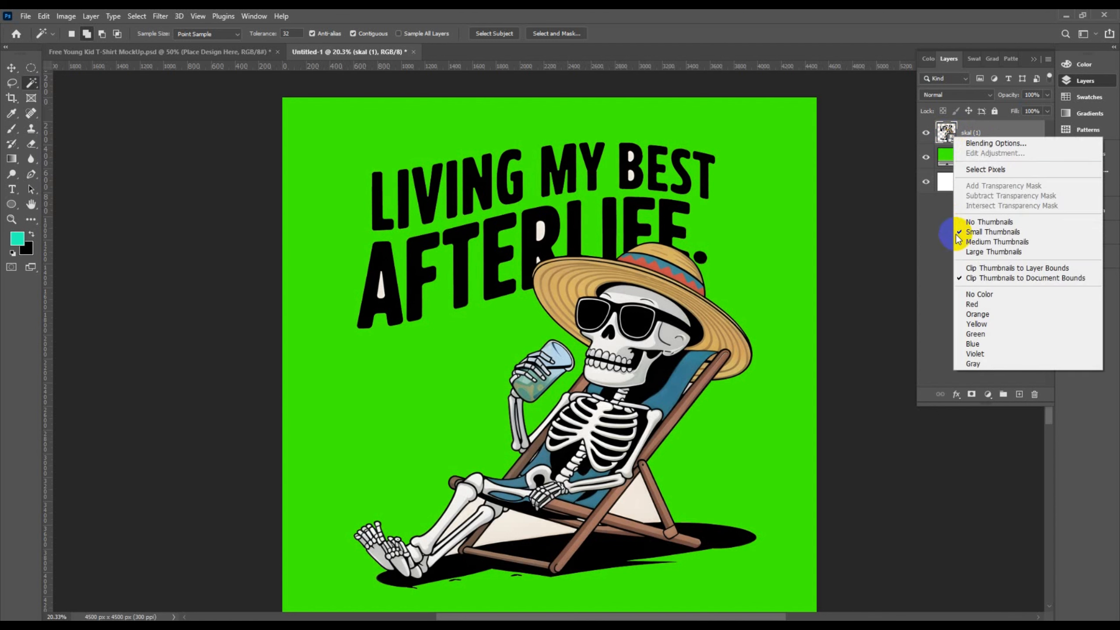
{"action": "left_click", "coordinate": [1015, 133]}
{"action": "right_click", "coordinate": [1016, 133]}
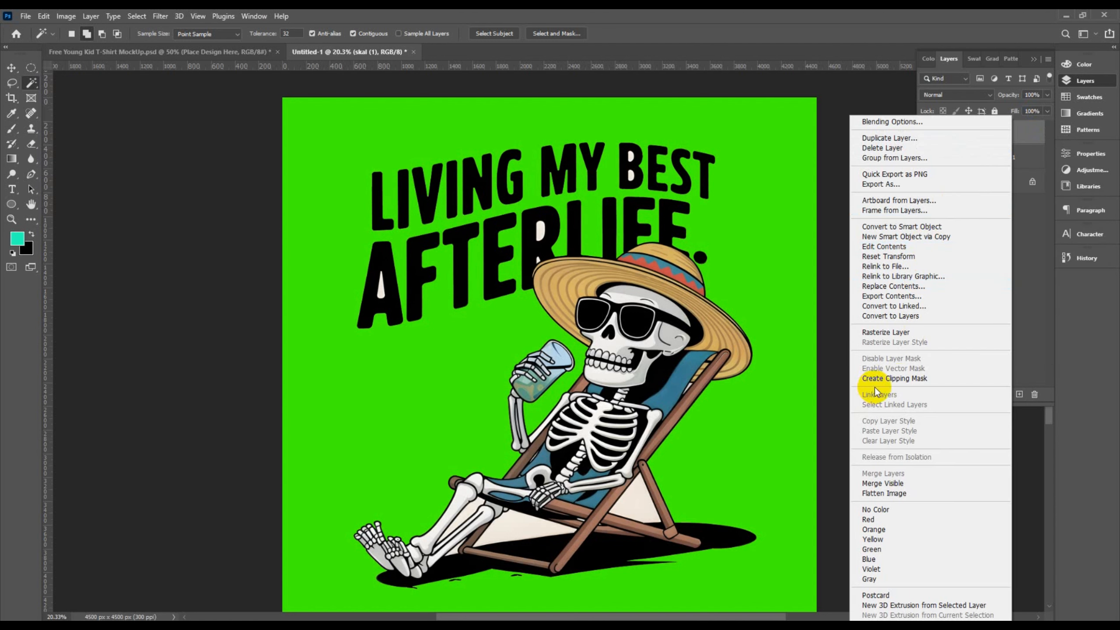
{"action": "left_click", "coordinate": [810, 330]}
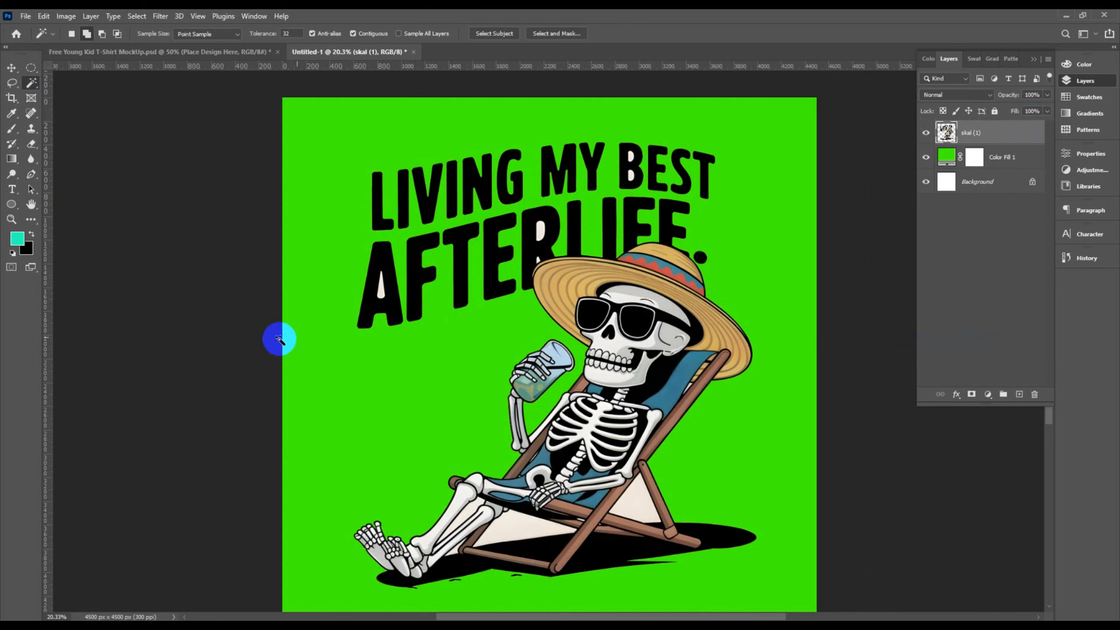
Delete the beige fill inside the letters A and R of AFTERLIFE using Magic Wand selections
{"action": "scroll", "coordinate": [372, 285], "scroll_direction": "up", "scroll_amount": 5}
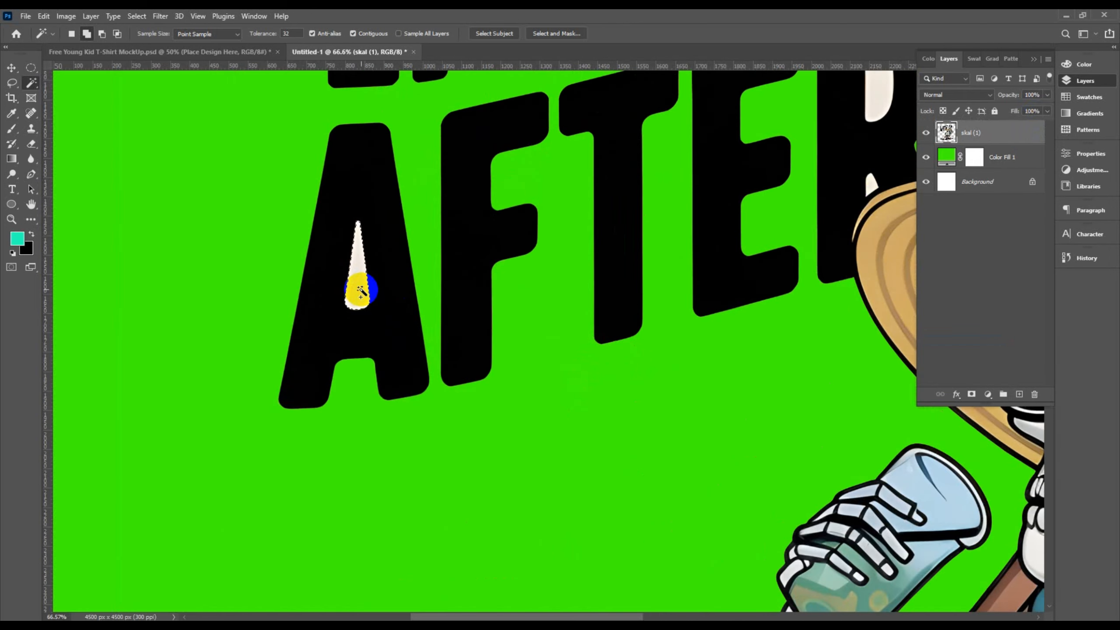
{"action": "left_click_drag", "start_coordinate": [432, 225], "coordinate": [360, 420]}
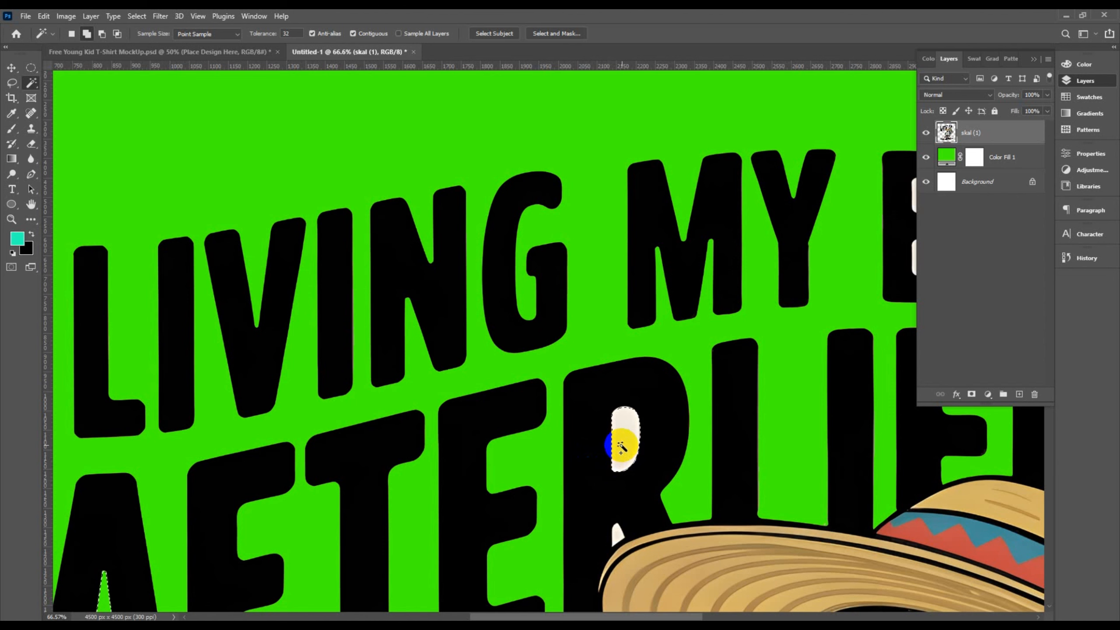
{"action": "key", "text": "Delete"}
{"action": "left_click", "coordinate": [617, 535]}
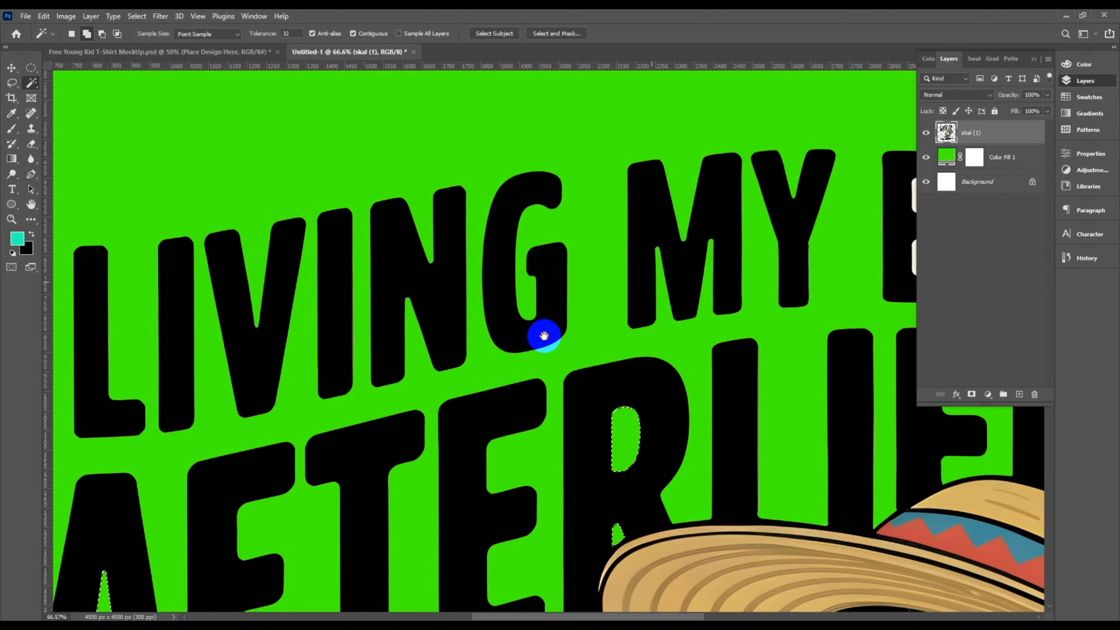
Delete the beige fill from both openings of the letter B in BEST with the Magic Wand
{"action": "left_click_drag", "start_coordinate": [663, 275], "coordinate": [307, 376]}
{"action": "left_click", "coordinate": [565, 300]}
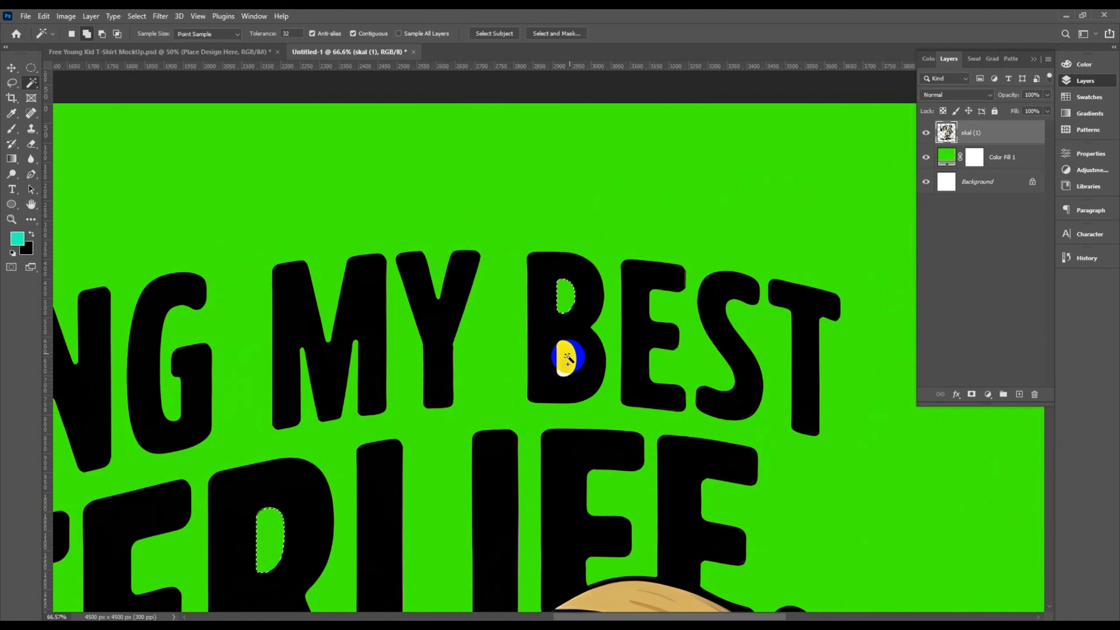
{"action": "left_click", "coordinate": [565, 360]}
{"action": "key", "text": "Delete"}
Delete the beige areas between the deck chair's legs and the small gap beside the skeleton's lower leg
{"action": "scroll", "coordinate": [543, 387], "scroll_direction": "down", "scroll_amount": 5}
{"action": "left_click_drag", "start_coordinate": [455, 509], "coordinate": [470, 188]}
{"action": "left_click_drag", "start_coordinate": [483, 493], "coordinate": [486, 393]}
{"action": "left_click", "coordinate": [604, 430]}
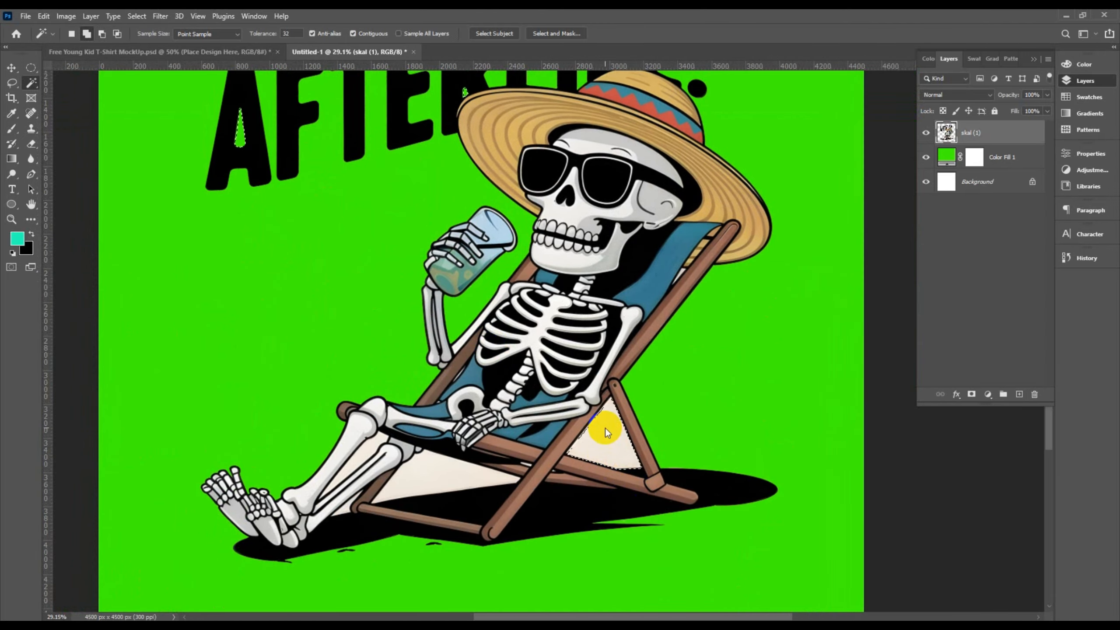
{"action": "key", "text": "Delete"}
{"action": "left_click", "coordinate": [458, 484]}
{"action": "key", "text": "Delete"}
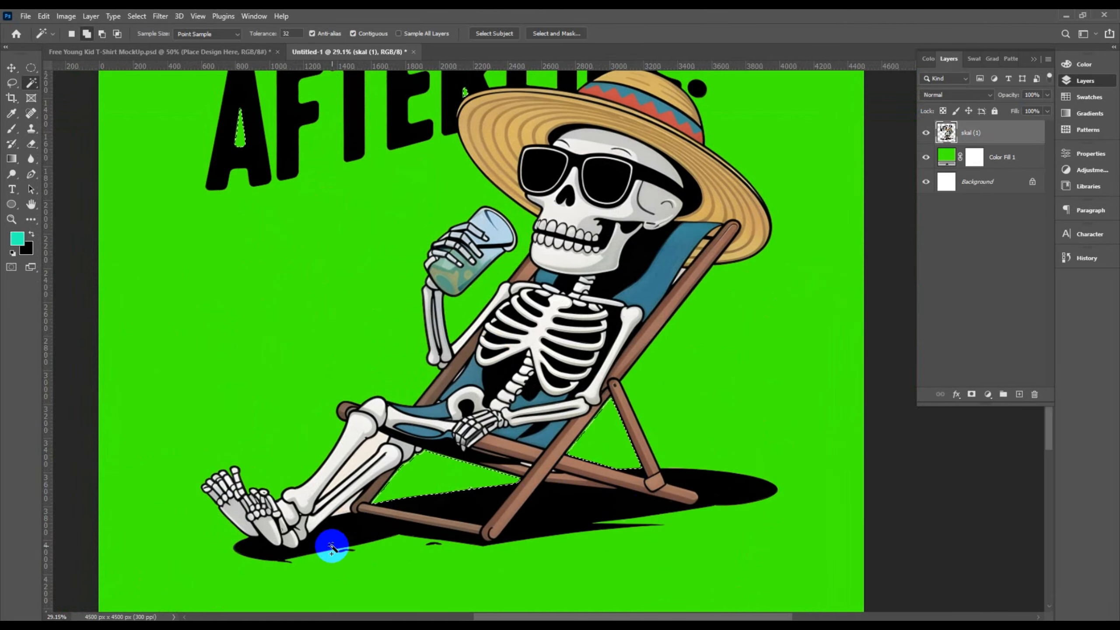
{"action": "scroll", "coordinate": [338, 533], "scroll_direction": "up", "scroll_amount": 6}
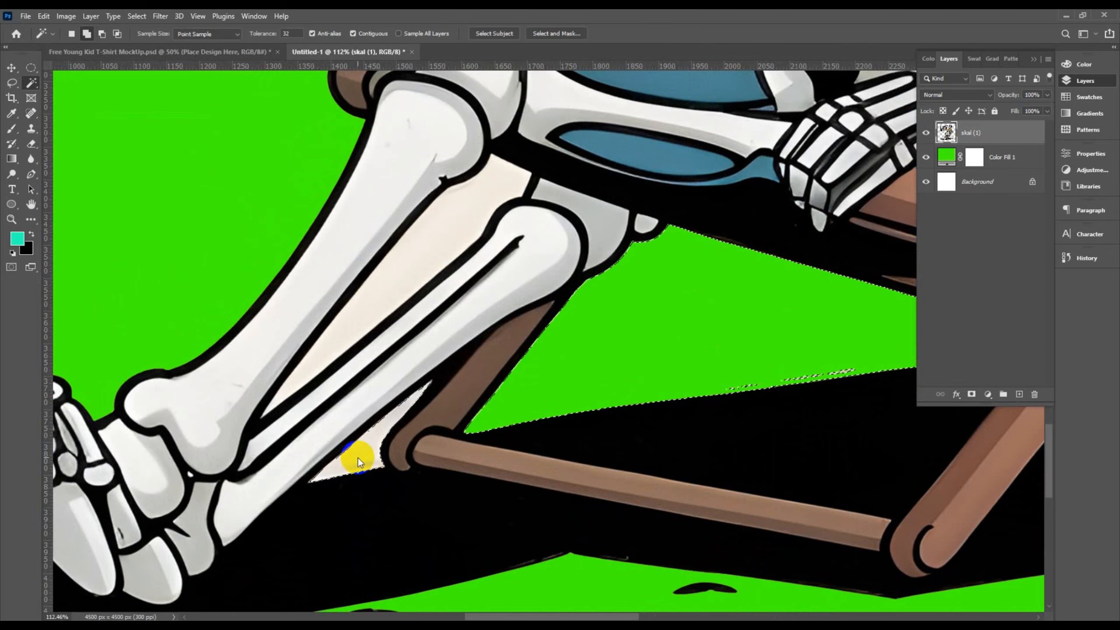
{"action": "key", "text": "Delete"}
Remove the beige sliver between the blue chair fabric and the wooden frame below the hat, and clear the selection
{"action": "scroll", "coordinate": [357, 460], "scroll_direction": "down", "scroll_amount": 6}
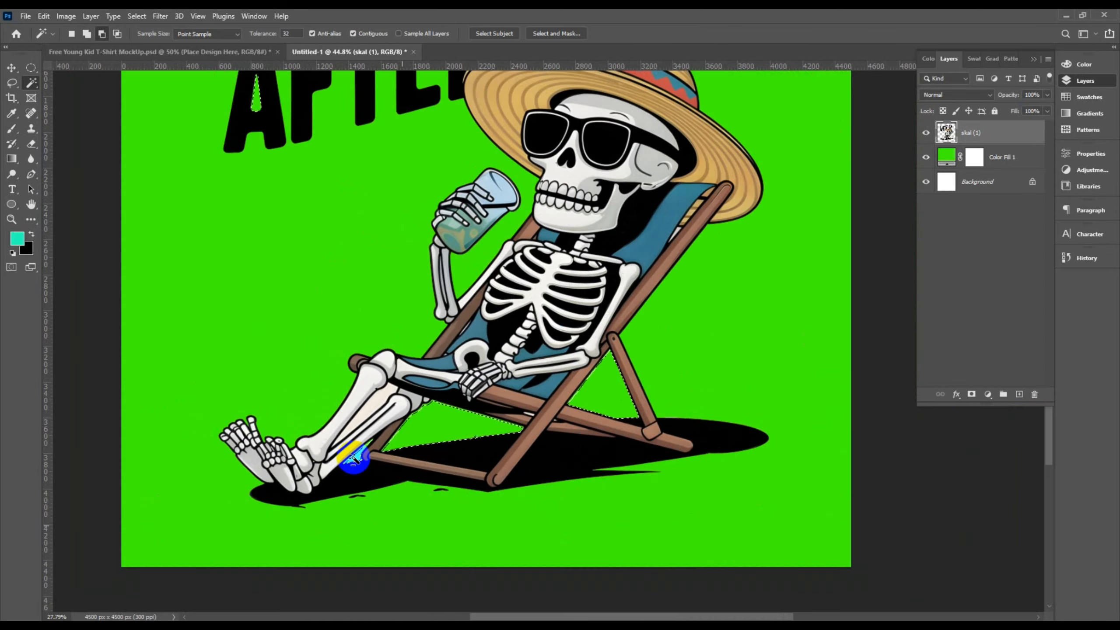
{"action": "scroll", "coordinate": [354, 459], "scroll_direction": "down", "scroll_amount": 2}
{"action": "scroll", "coordinate": [538, 388], "scroll_direction": "up", "scroll_amount": 8}
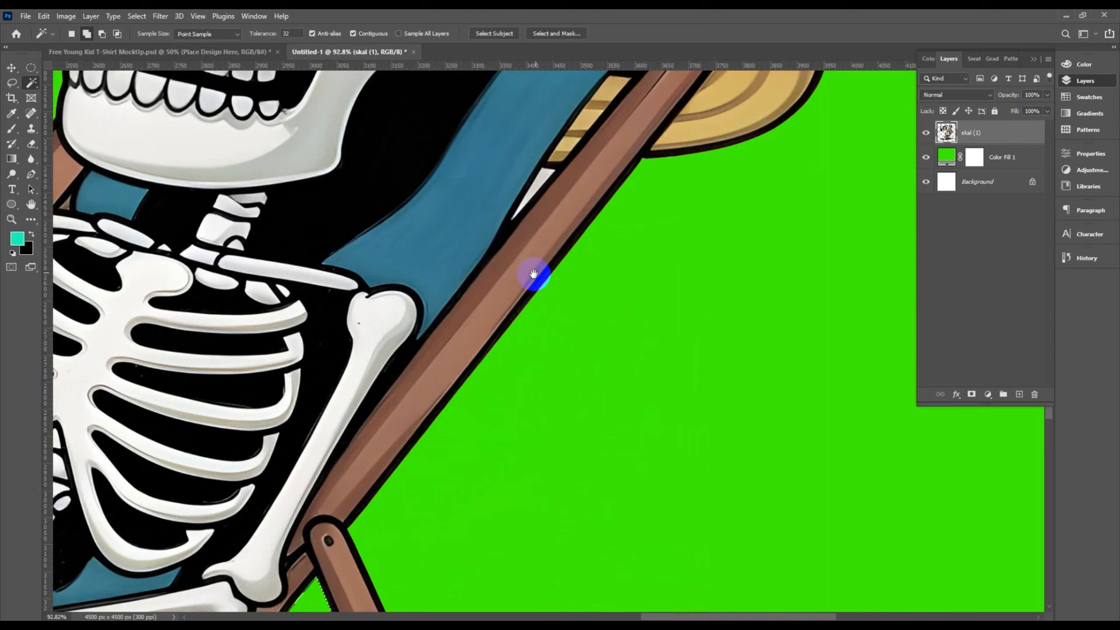
{"action": "left_click_drag", "start_coordinate": [534, 273], "coordinate": [512, 401]}
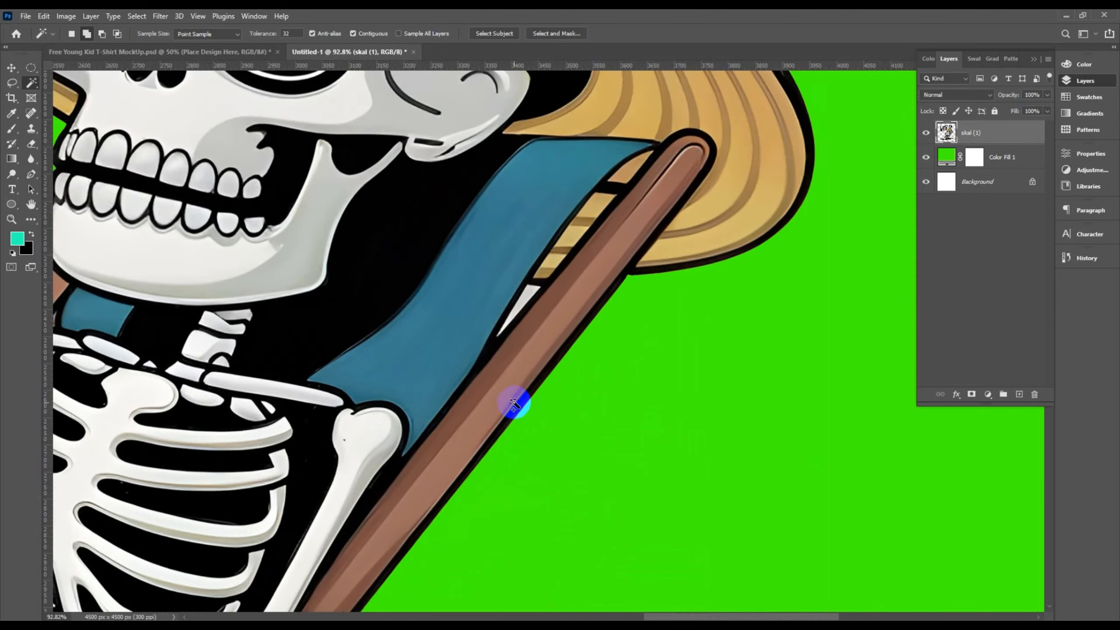
{"action": "scroll", "coordinate": [528, 241], "scroll_direction": "up", "scroll_amount": 2}
{"action": "left_click", "coordinate": [495, 287]}
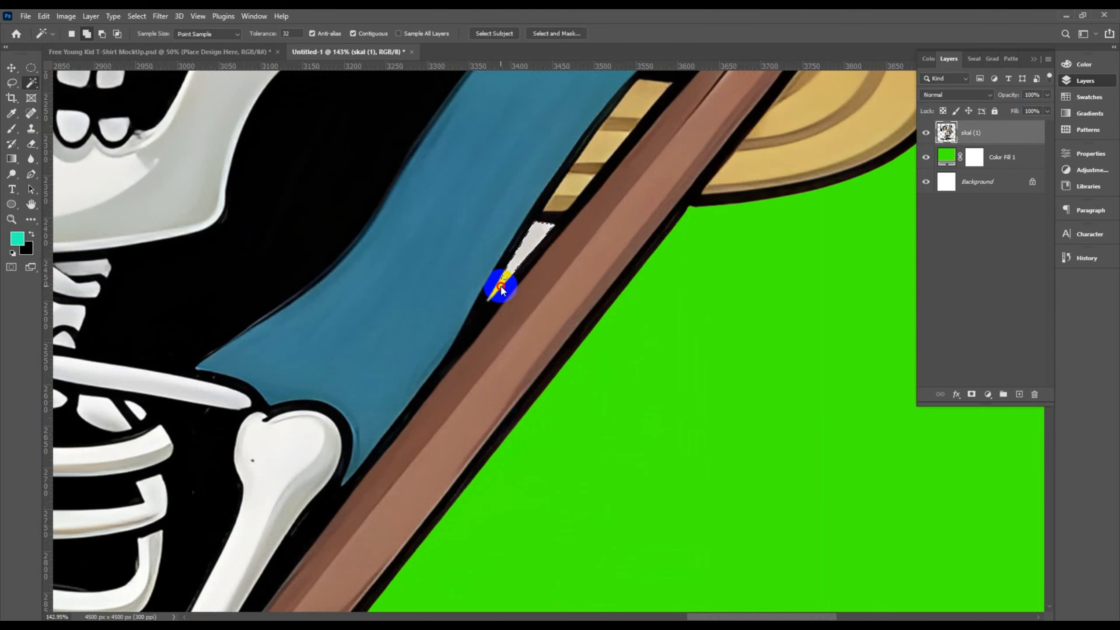
{"action": "scroll", "coordinate": [499, 285], "scroll_direction": "down", "scroll_amount": 8}
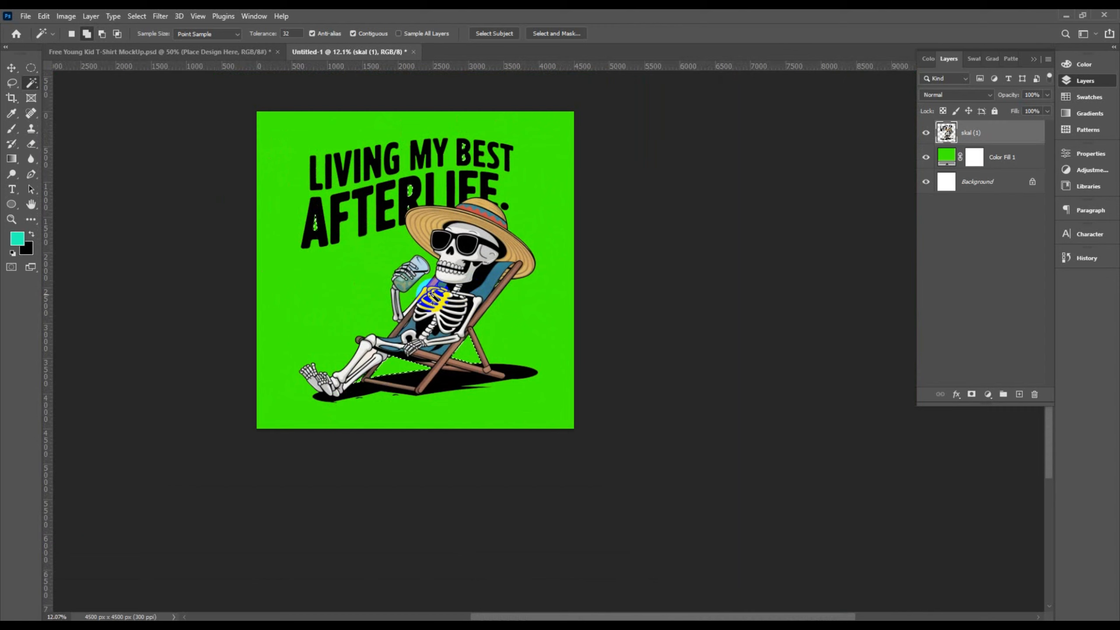
{"action": "left_click_drag", "start_coordinate": [434, 296], "coordinate": [452, 277]}
{"action": "left_click", "coordinate": [12, 67]}
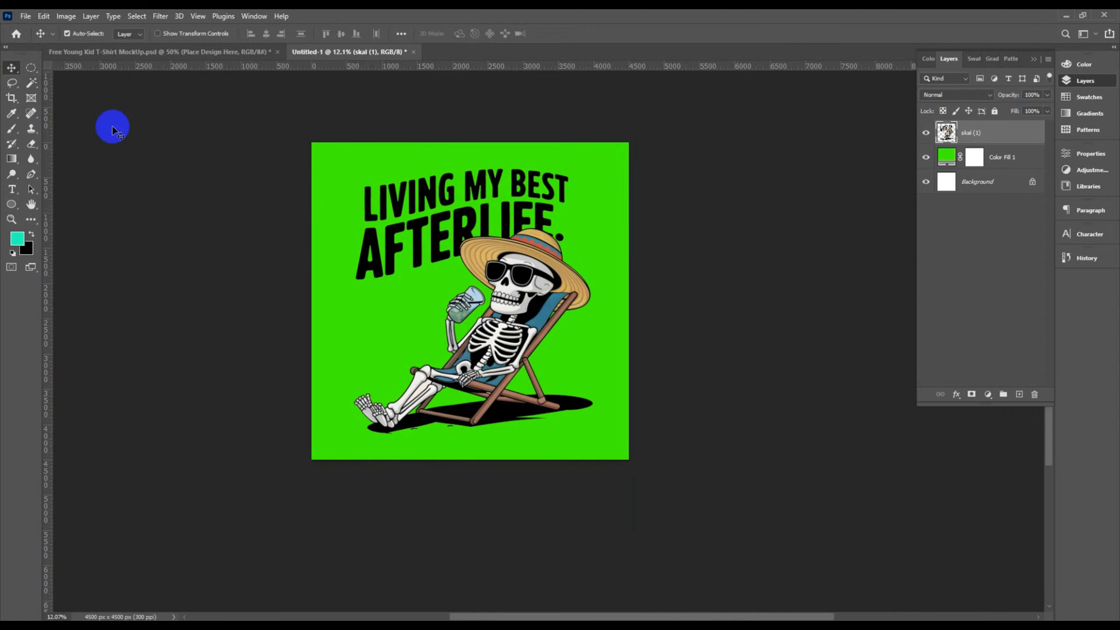
Convert the cleaned-up skal (1) layer to a smart object
{"action": "right_click", "coordinate": [1015, 138]}
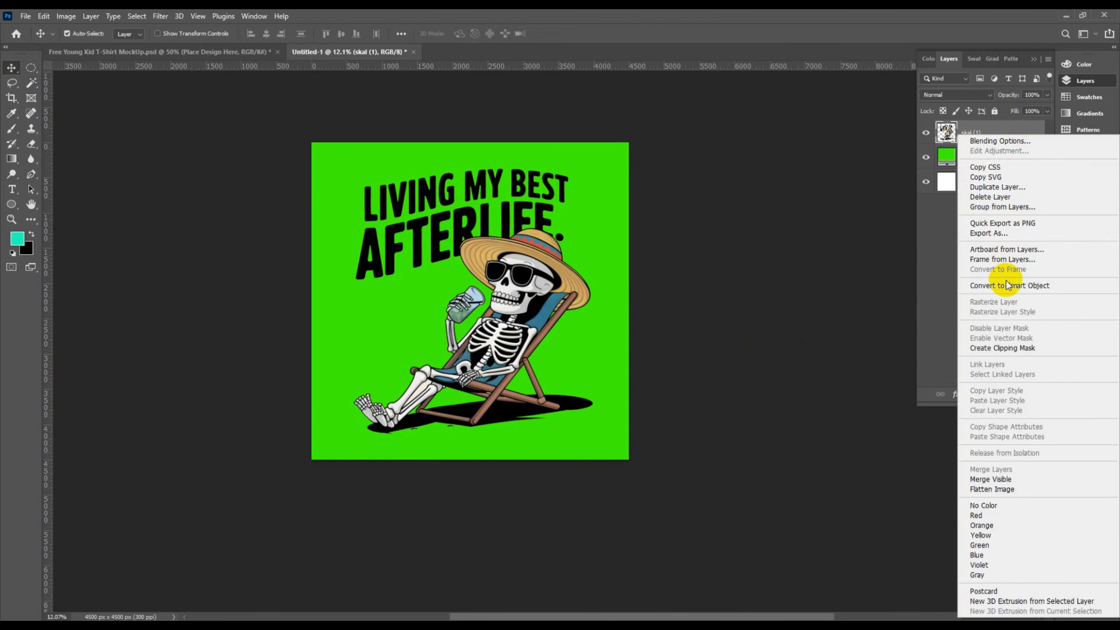
{"action": "left_click", "coordinate": [1037, 294]}
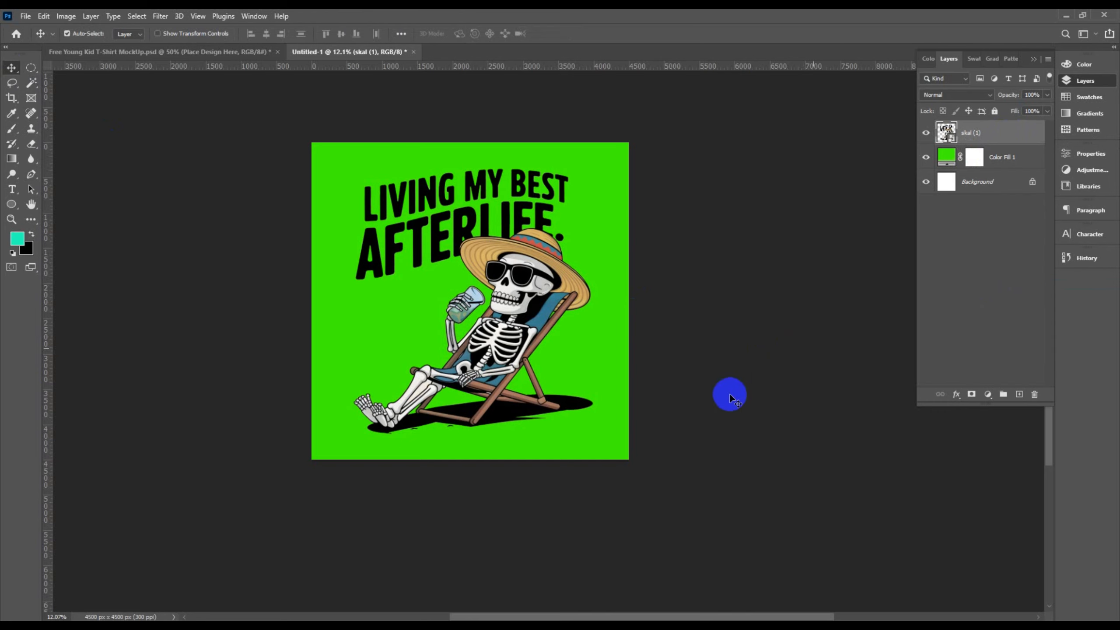
{"action": "left_click_drag", "start_coordinate": [549, 306], "coordinate": [611, 320]}
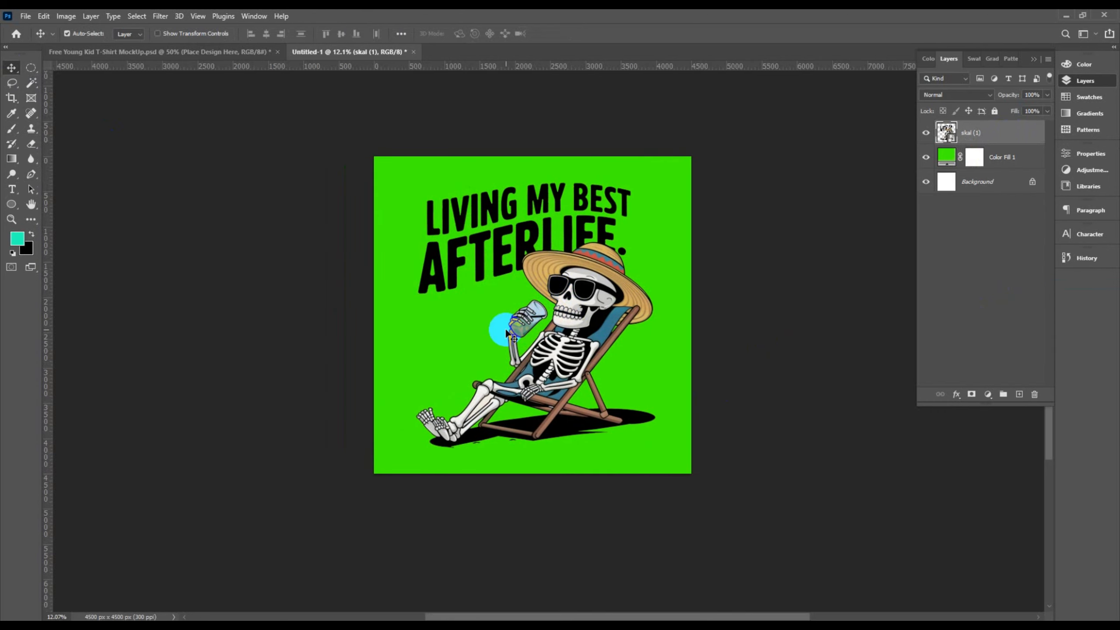
{"action": "left_click", "coordinate": [12, 180]}
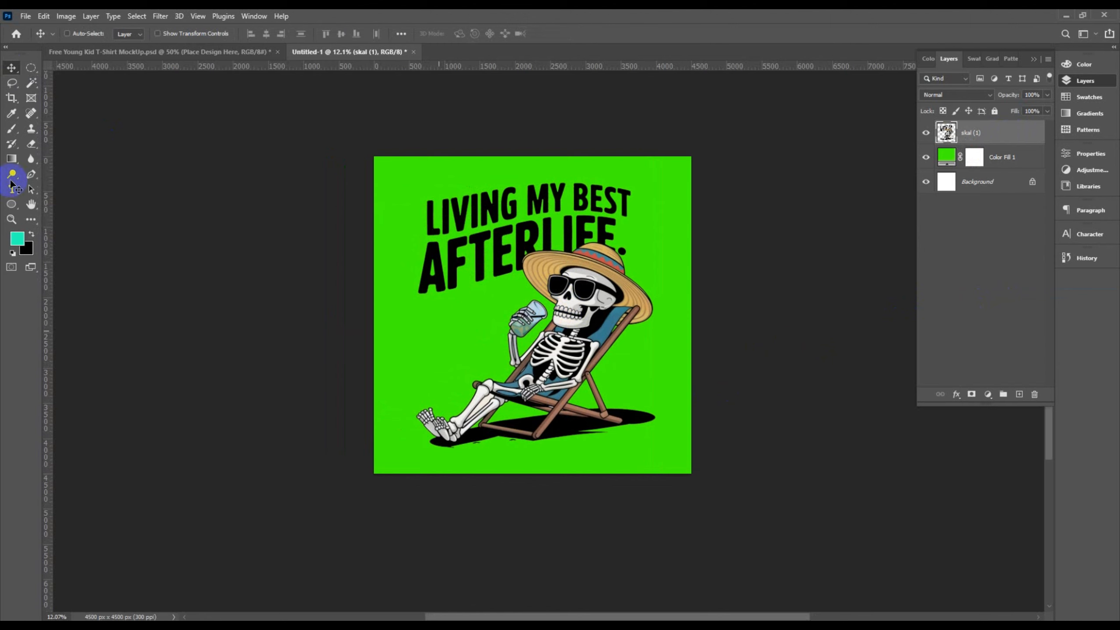
{"action": "left_click", "coordinate": [31, 161]}
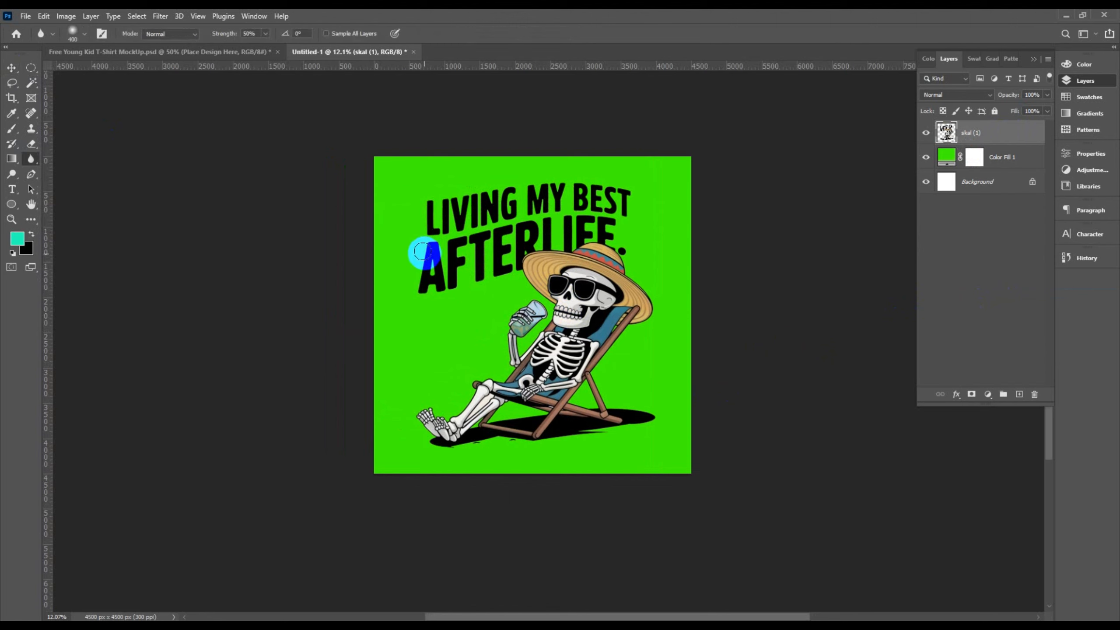
{"action": "mouse_move", "coordinate": [406, 237]}
{"action": "left_mouse_down"}
{"action": "mouse_move", "coordinate": [462, 172]}
{"action": "mouse_move", "coordinate": [626, 173]}
{"action": "mouse_move", "coordinate": [556, 165]}
{"action": "mouse_move", "coordinate": [612, 173]}
{"action": "mouse_move", "coordinate": [431, 216]}
{"action": "mouse_move", "coordinate": [445, 229]}
{"action": "mouse_move", "coordinate": [422, 236]}
{"action": "mouse_move", "coordinate": [626, 214]}
{"action": "mouse_move", "coordinate": [653, 306]}
{"action": "mouse_move", "coordinate": [596, 387]}
{"action": "mouse_move", "coordinate": [638, 421]}
{"action": "mouse_move", "coordinate": [435, 438]}
{"action": "mouse_move", "coordinate": [425, 406]}
{"action": "mouse_move", "coordinate": [471, 394]}
{"action": "mouse_move", "coordinate": [545, 315]}
{"action": "mouse_move", "coordinate": [539, 266]}
{"action": "mouse_move", "coordinate": [391, 261]}
{"action": "mouse_move", "coordinate": [449, 238]}
{"action": "mouse_move", "coordinate": [422, 229]}
{"action": "mouse_move", "coordinate": [435, 207]}
{"action": "mouse_move", "coordinate": [601, 193]}
{"action": "mouse_move", "coordinate": [622, 269]}
{"action": "left_mouse_up"}
{"action": "mouse_move", "coordinate": [594, 367]}
{"action": "left_mouse_down"}
{"action": "mouse_move", "coordinate": [648, 410]}
{"action": "mouse_move", "coordinate": [445, 440]}
{"action": "mouse_move", "coordinate": [428, 418]}
{"action": "mouse_move", "coordinate": [508, 357]}
{"action": "left_mouse_up"}
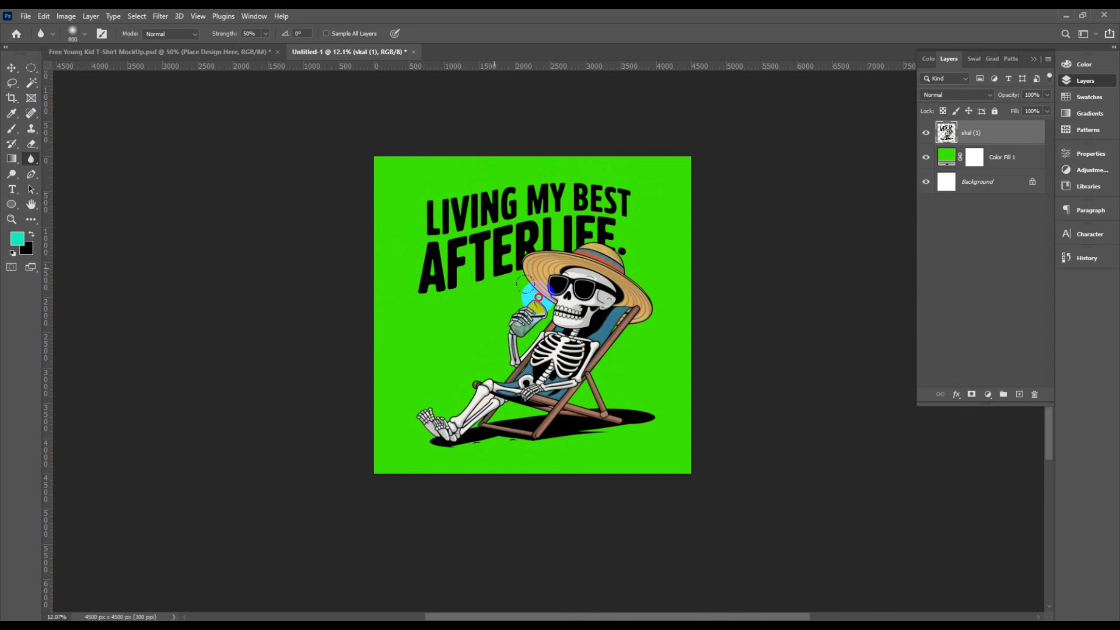
{"action": "mouse_move", "coordinate": [525, 284]}
{"action": "left_mouse_down"}
{"action": "mouse_move", "coordinate": [389, 262]}
{"action": "mouse_move", "coordinate": [396, 205]}
{"action": "mouse_move", "coordinate": [325, 142]}
{"action": "mouse_move", "coordinate": [463, 206]}
{"action": "left_mouse_up"}
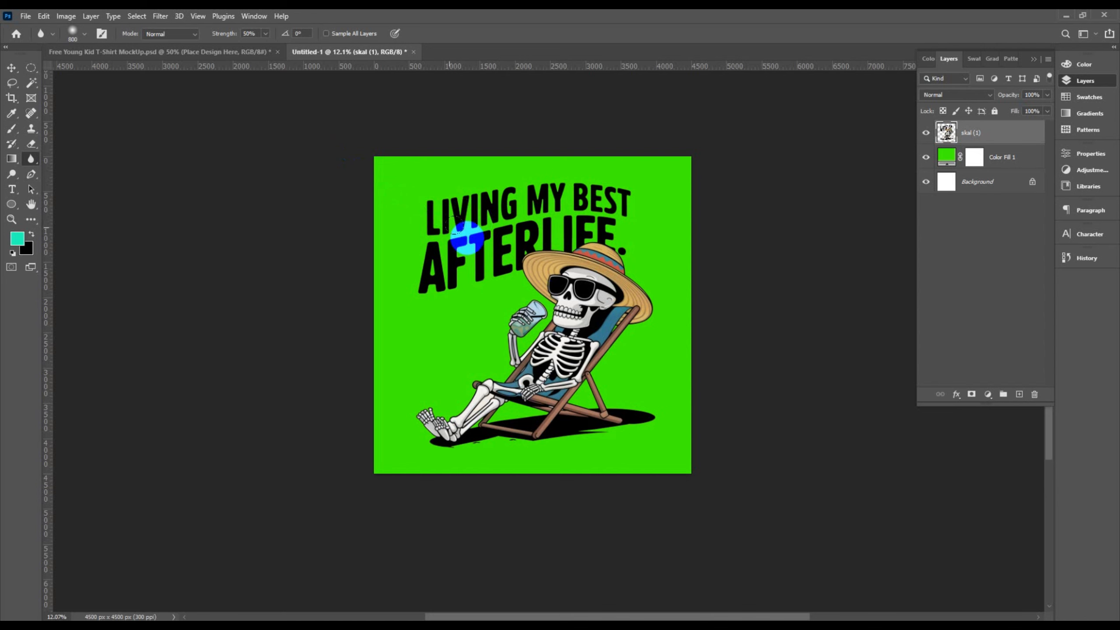
Hide the Color Fill 1 and Background layers to leave only the artwork on transparency
{"action": "left_click", "coordinate": [927, 157]}
{"action": "left_click", "coordinate": [927, 182]}
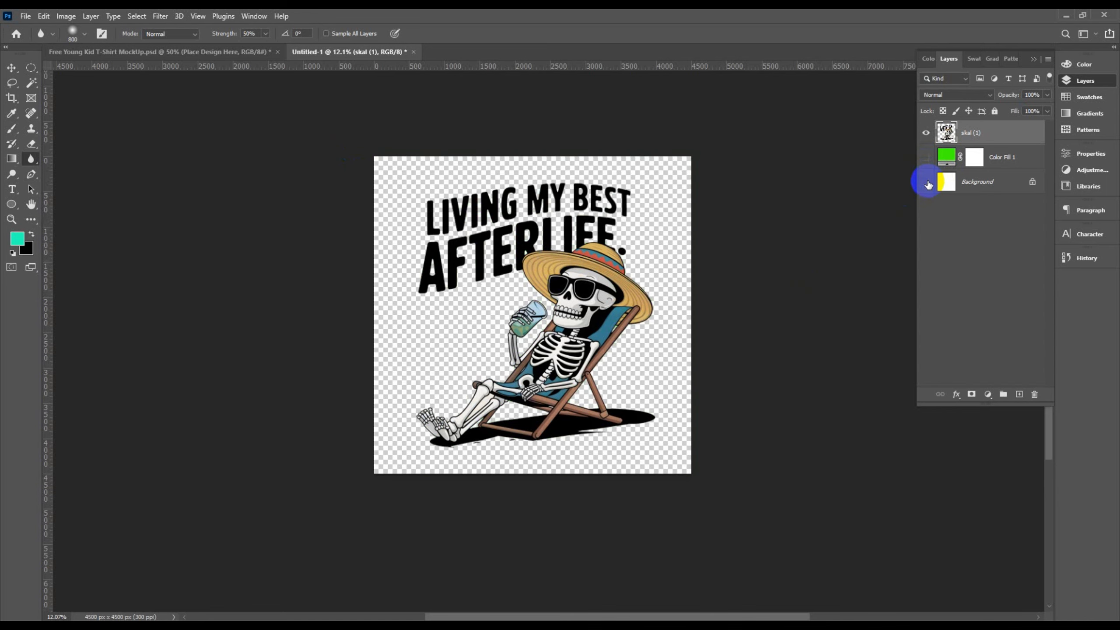
{"action": "left_click", "coordinate": [643, 427]}
{"action": "left_click", "coordinate": [12, 68]}
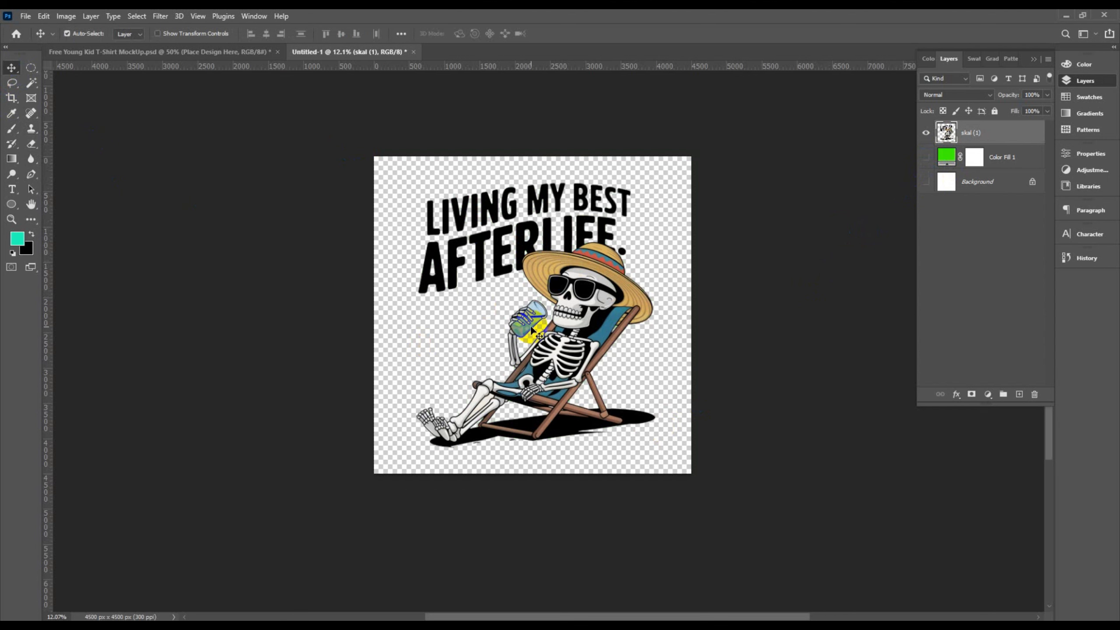
Quick-export the transparent design as a PNG
{"action": "left_click", "coordinate": [27, 16]}
{"action": "left_click", "coordinate": [55, 196]}
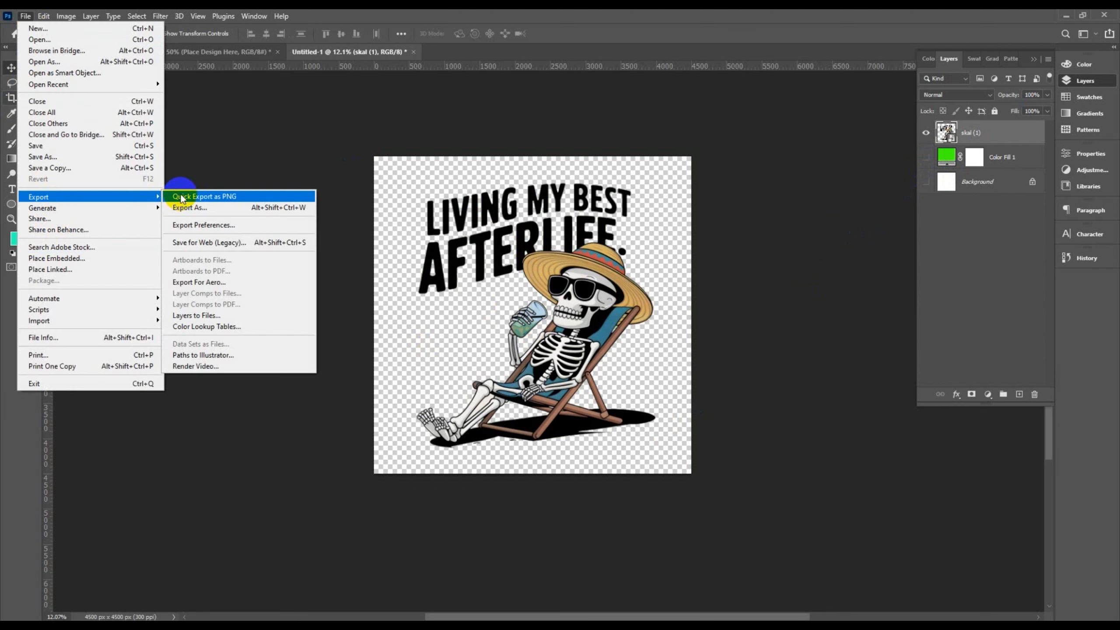
{"action": "left_click", "coordinate": [182, 196]}
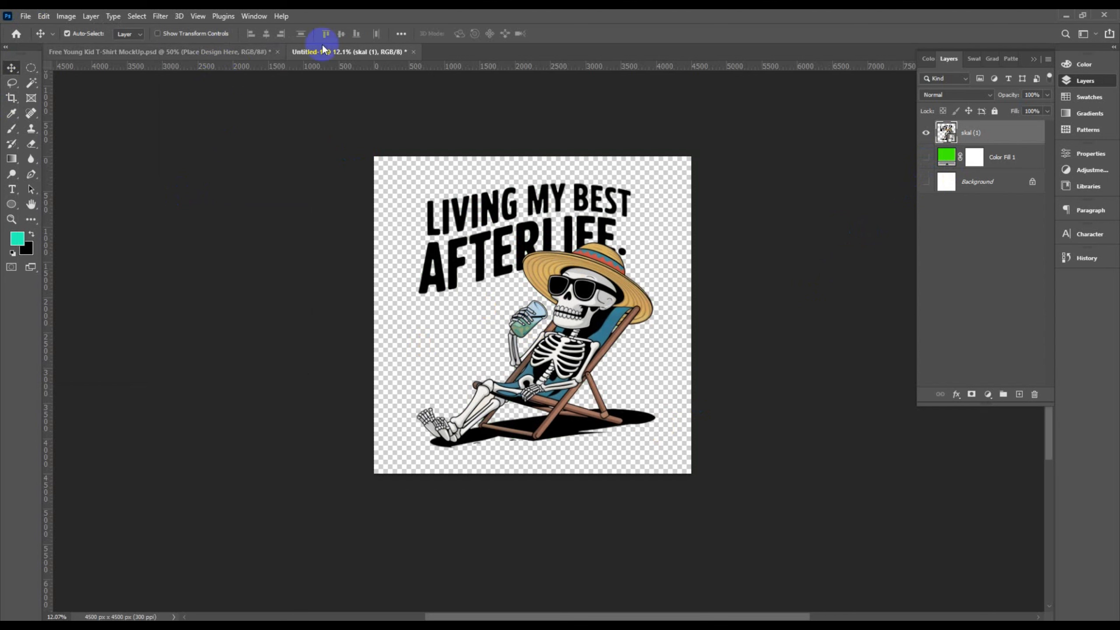
Bring the skal (1) artwork into the Place Design Here smart object of the Free Young Kid T-Shirt MockUp document
{"action": "left_click", "coordinate": [569, 315]}
{"action": "key", "text": "ctrl"}
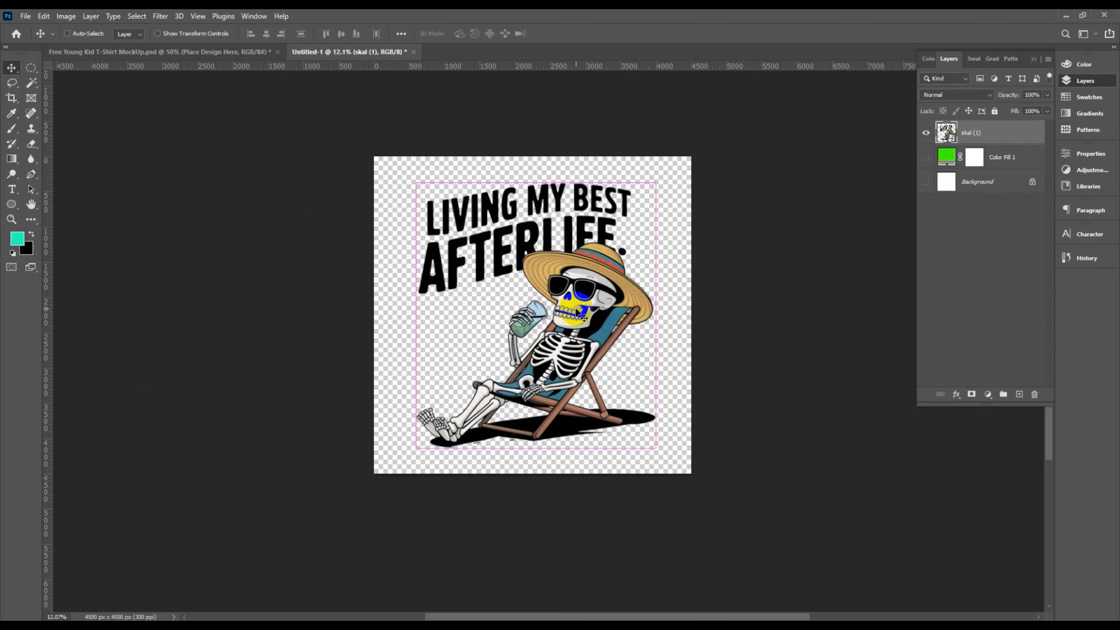
{"action": "left_click_drag", "start_coordinate": [578, 312], "coordinate": [399, 163]}
{"action": "scroll", "coordinate": [560, 278], "scroll_direction": "up", "scroll_amount": 3}
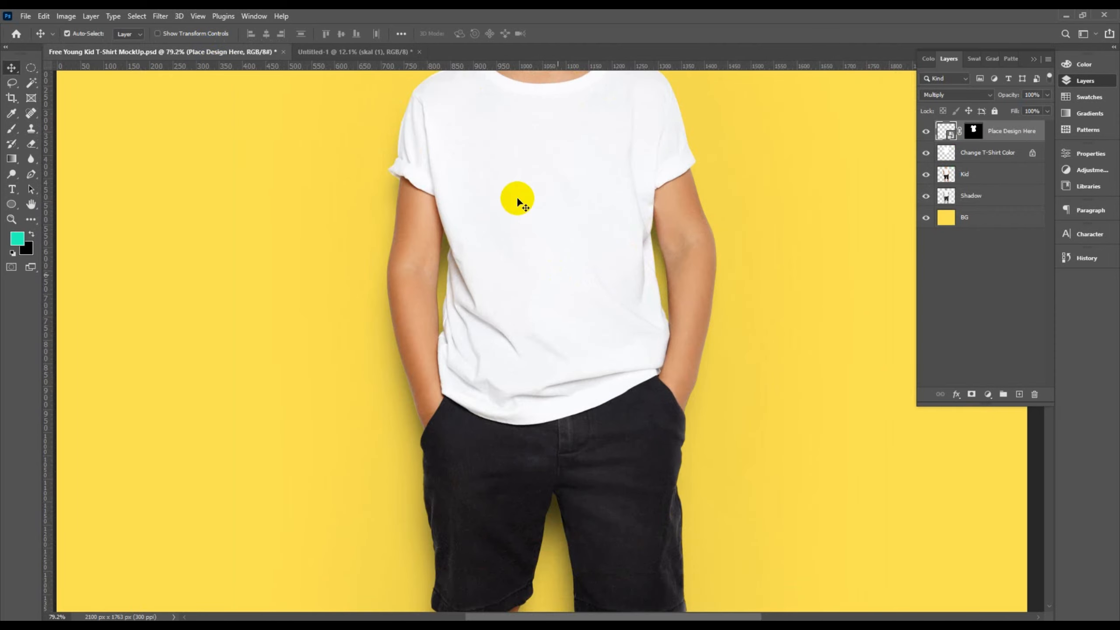
{"action": "scroll", "coordinate": [516, 239], "scroll_direction": "up", "scroll_amount": 3}
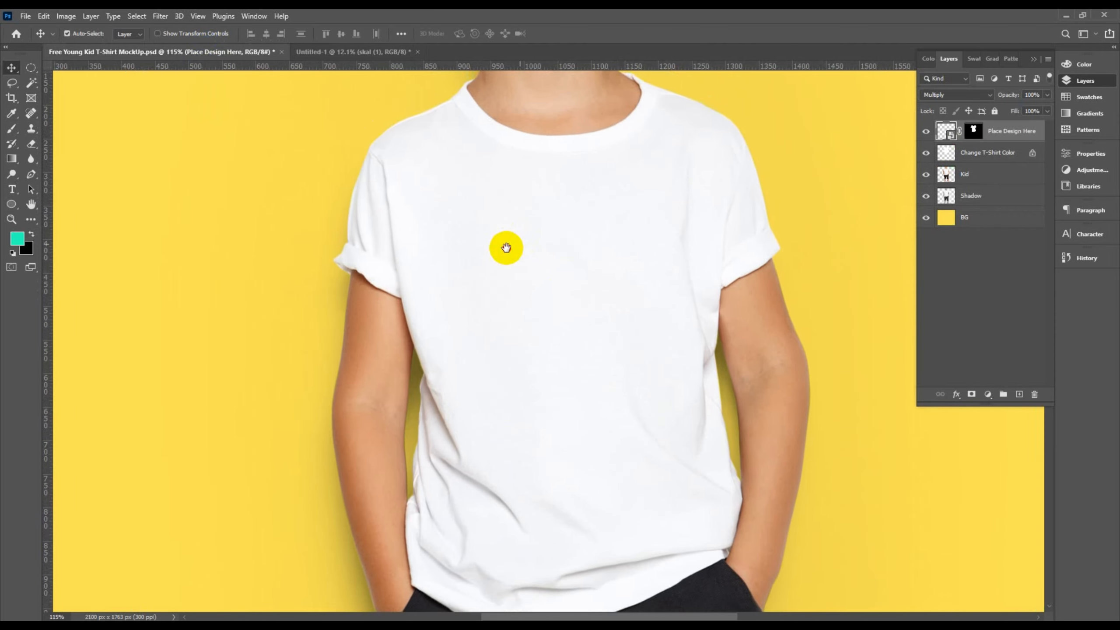
{"action": "double_click", "coordinate": [954, 136]}
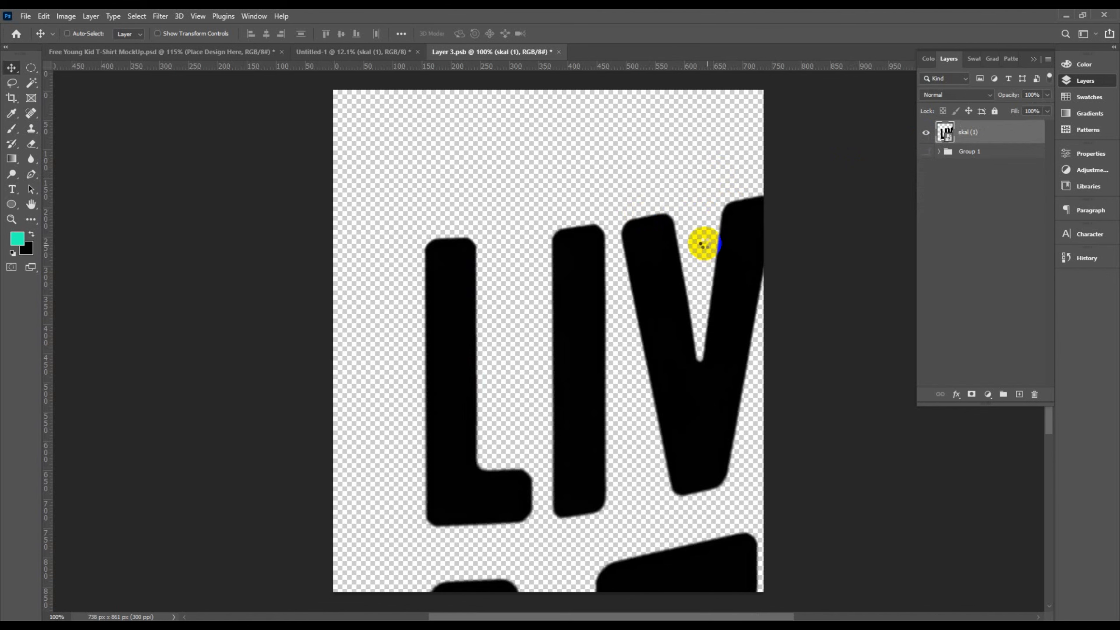
Scale the skal (1) artwork to about 16% and position it centrally, slightly above the middle of the smart object's canvas
{"action": "key", "text": "ctrl+t"}
{"action": "left_click_drag", "start_coordinate": [493, 206], "coordinate": [411, 94]}
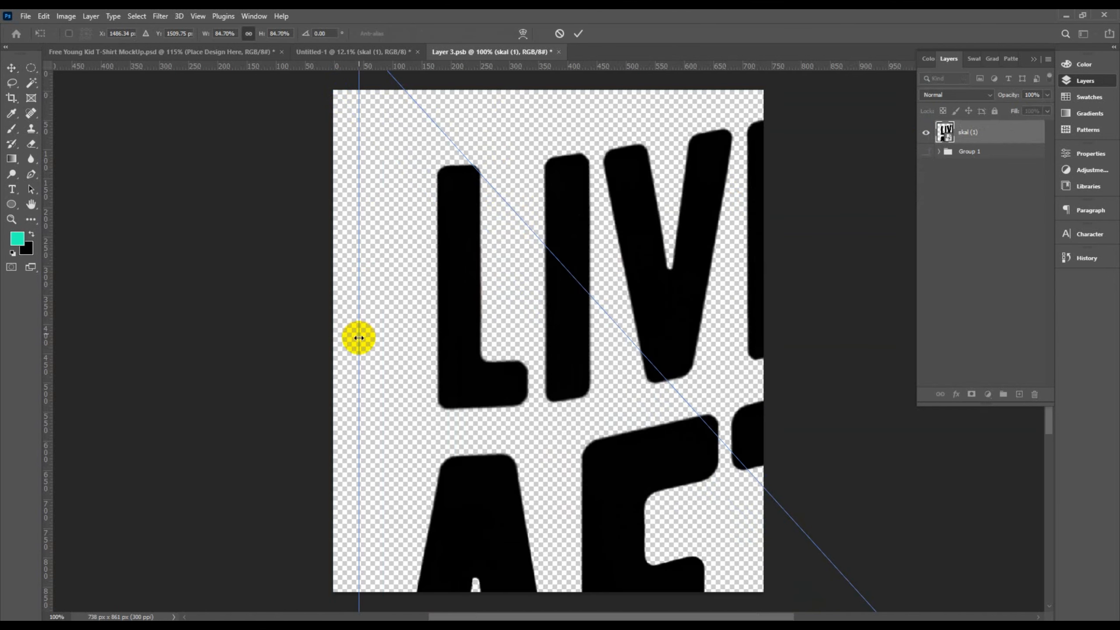
{"action": "left_click_drag", "start_coordinate": [358, 338], "coordinate": [513, 353]}
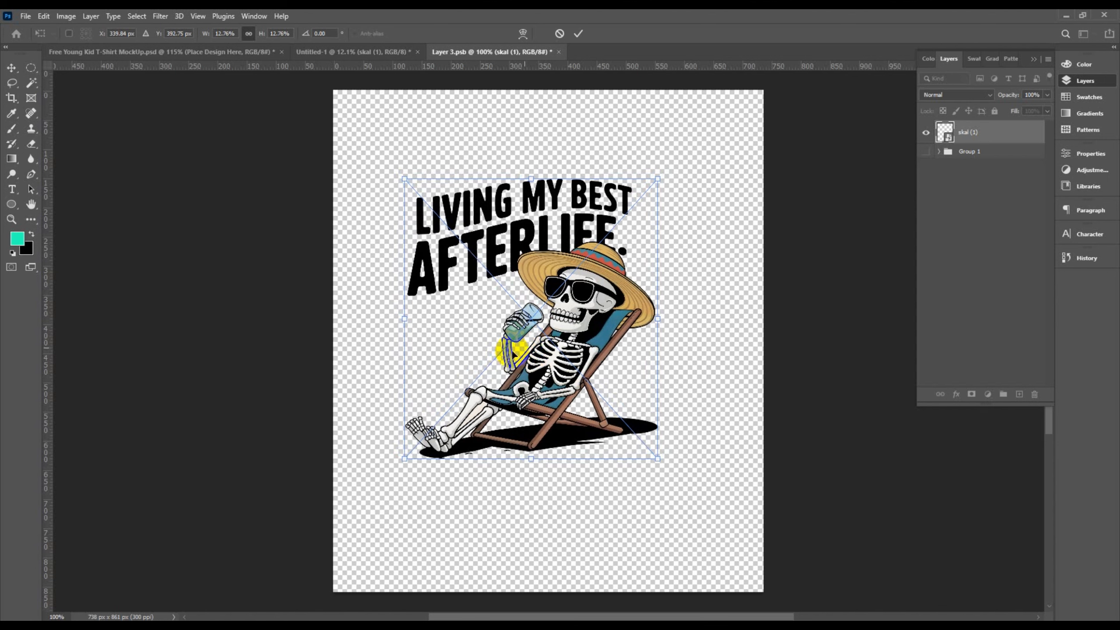
{"action": "left_click_drag", "start_coordinate": [670, 478], "coordinate": [721, 535]}
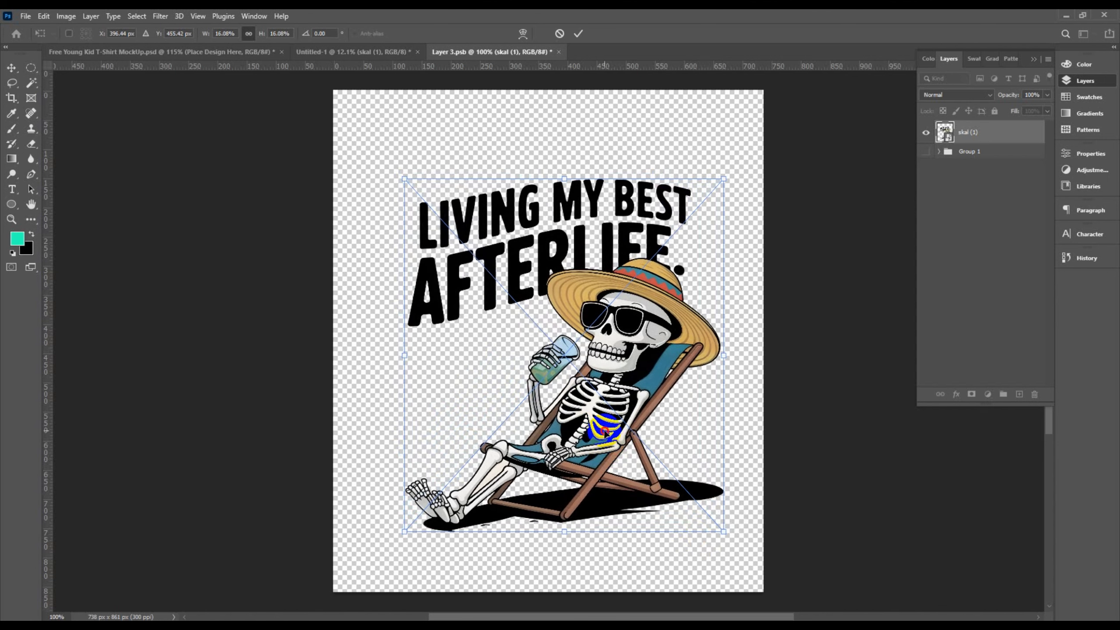
{"action": "left_click_drag", "start_coordinate": [604, 428], "coordinate": [593, 414]}
{"action": "left_click_drag", "start_coordinate": [395, 517], "coordinate": [382, 530]}
{"action": "left_click_drag", "start_coordinate": [496, 455], "coordinate": [503, 448]}
{"action": "left_click_drag", "start_coordinate": [377, 520], "coordinate": [393, 508]}
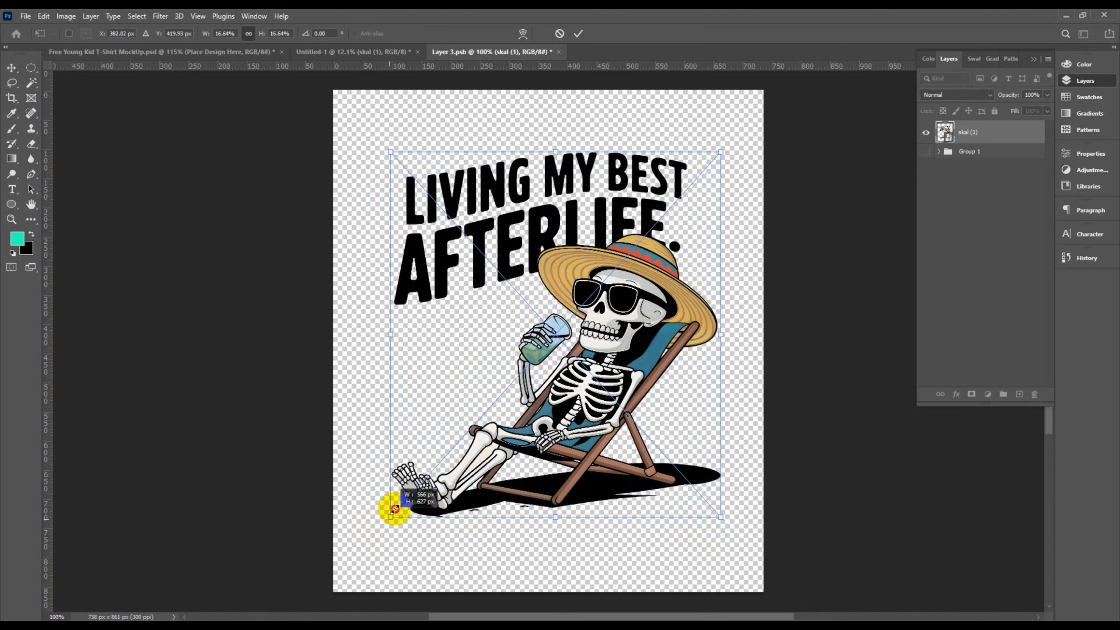
{"action": "left_click_drag", "start_coordinate": [537, 442], "coordinate": [524, 444]}
{"action": "left_click", "coordinate": [576, 35]}
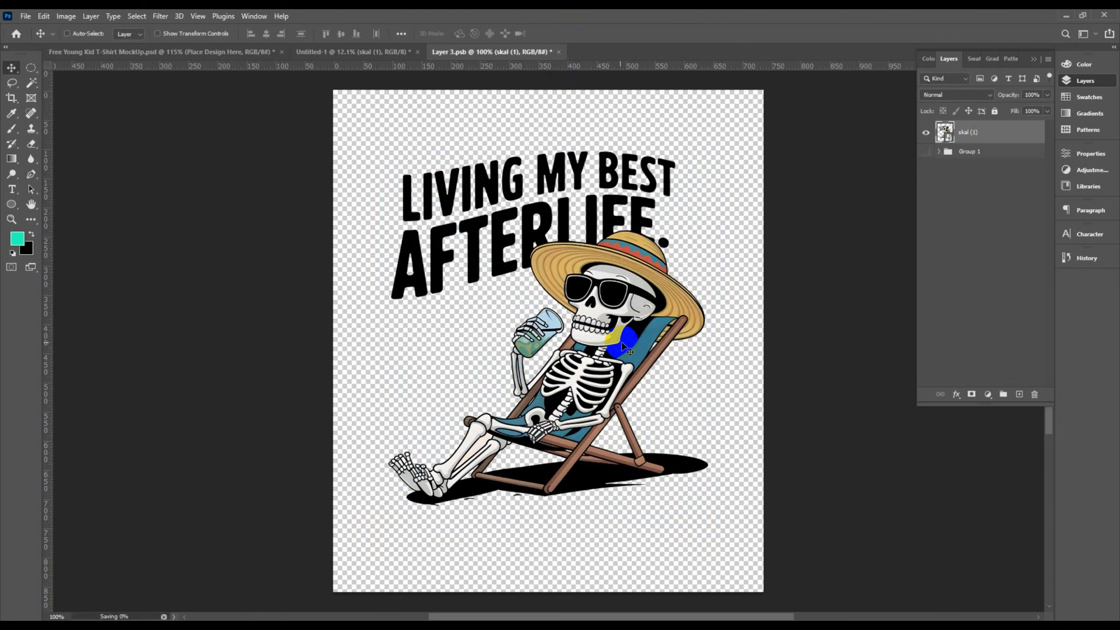
Save the Layer 3.psb smart object and check the design on the kid T-shirt mockup
{"action": "key", "text": "ctrl+s"}
{"action": "left_click", "coordinate": [380, 52]}
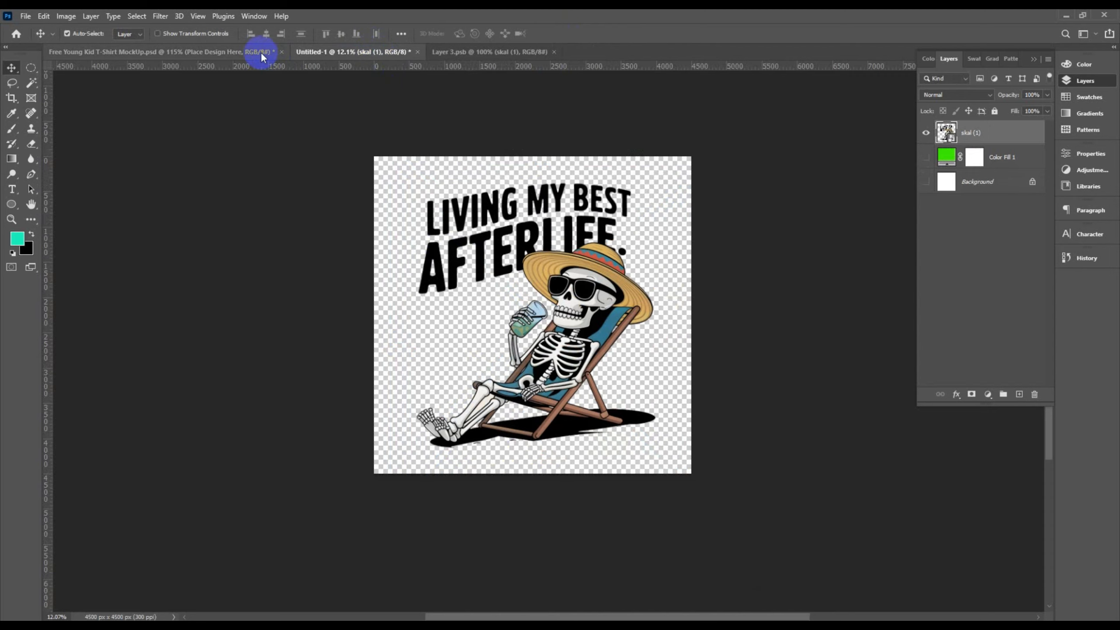
{"action": "left_click", "coordinate": [248, 52]}
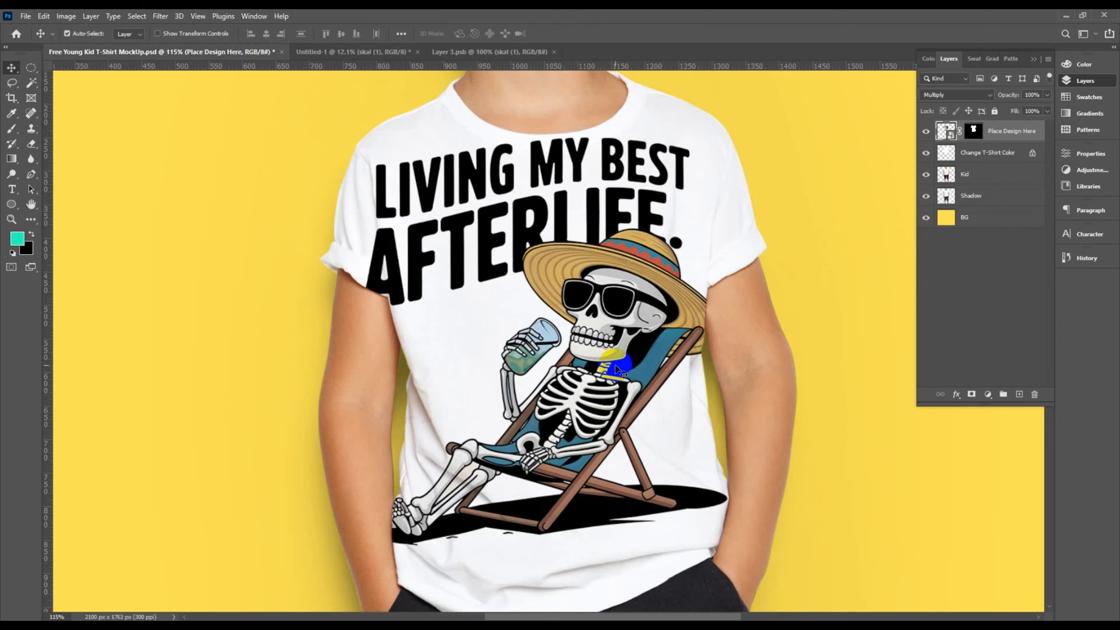
{"action": "scroll", "coordinate": [616, 364], "scroll_direction": "down", "scroll_amount": 3}
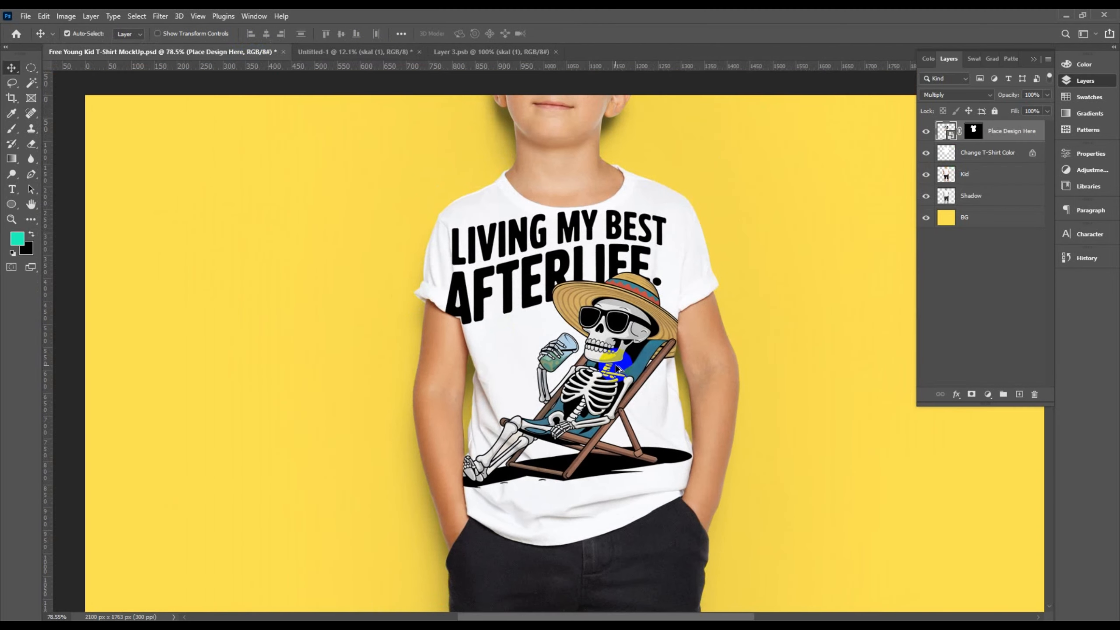
{"action": "scroll", "coordinate": [617, 368], "scroll_direction": "up", "scroll_amount": 1}
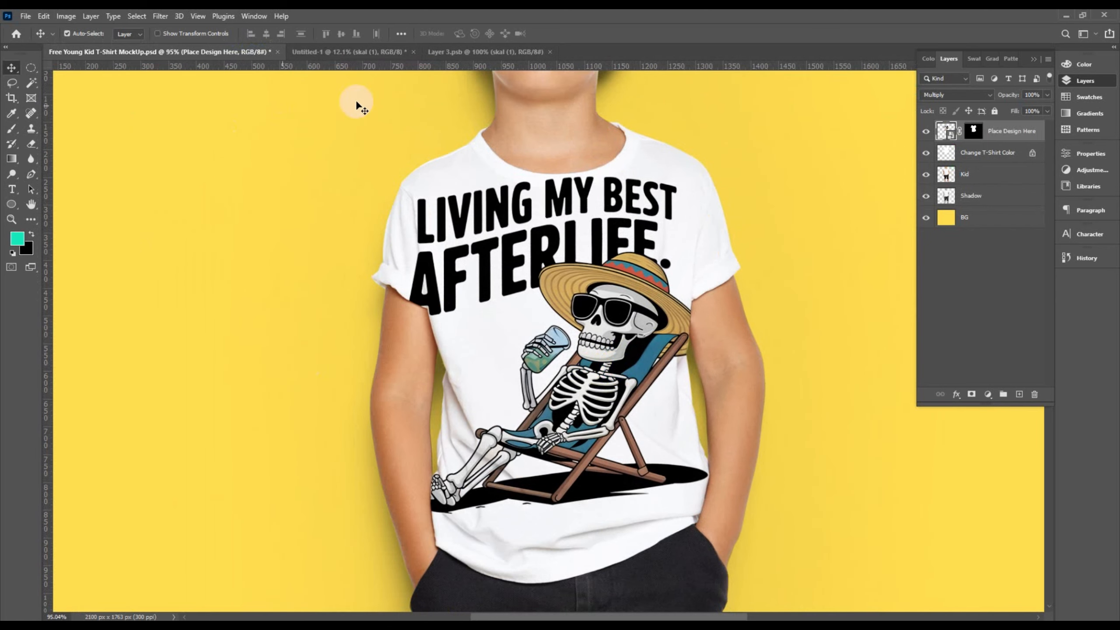
Shrink the skal (1) artwork inside Layer 3.psb to about 15.46%
{"action": "left_click", "coordinate": [459, 51]}
{"action": "key", "text": "ctrl+t"}
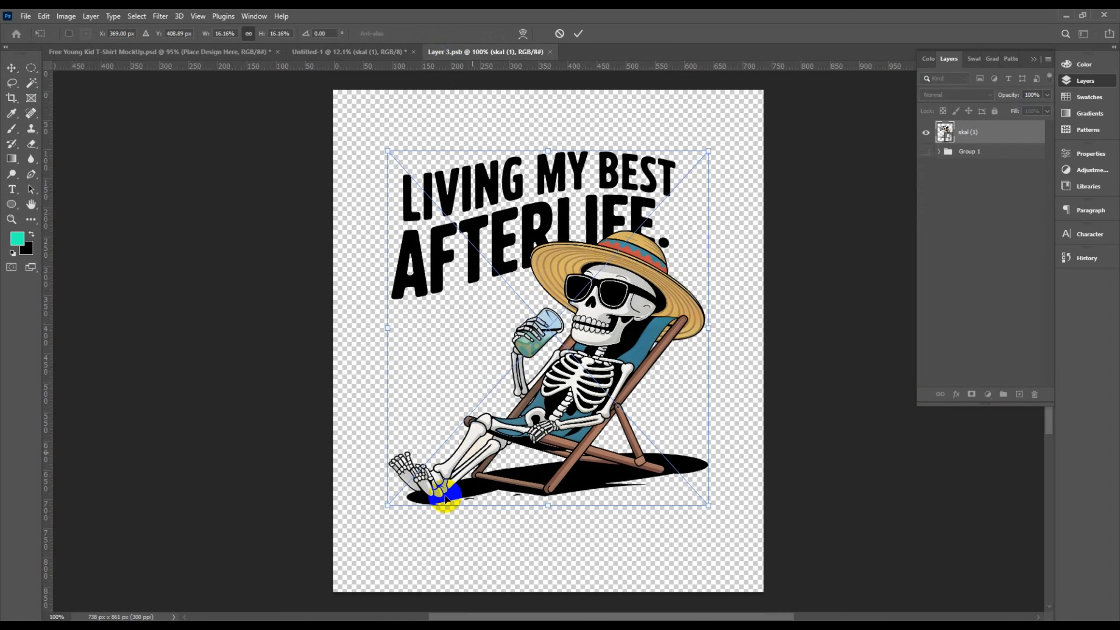
{"action": "mouse_move", "coordinate": [392, 499]}
{"action": "left_mouse_down"}
{"action": "mouse_move", "coordinate": [387, 507]}
{"action": "mouse_move", "coordinate": [399, 492]}
{"action": "left_mouse_up"}
{"action": "left_click_drag", "start_coordinate": [560, 366], "coordinate": [524, 359]}
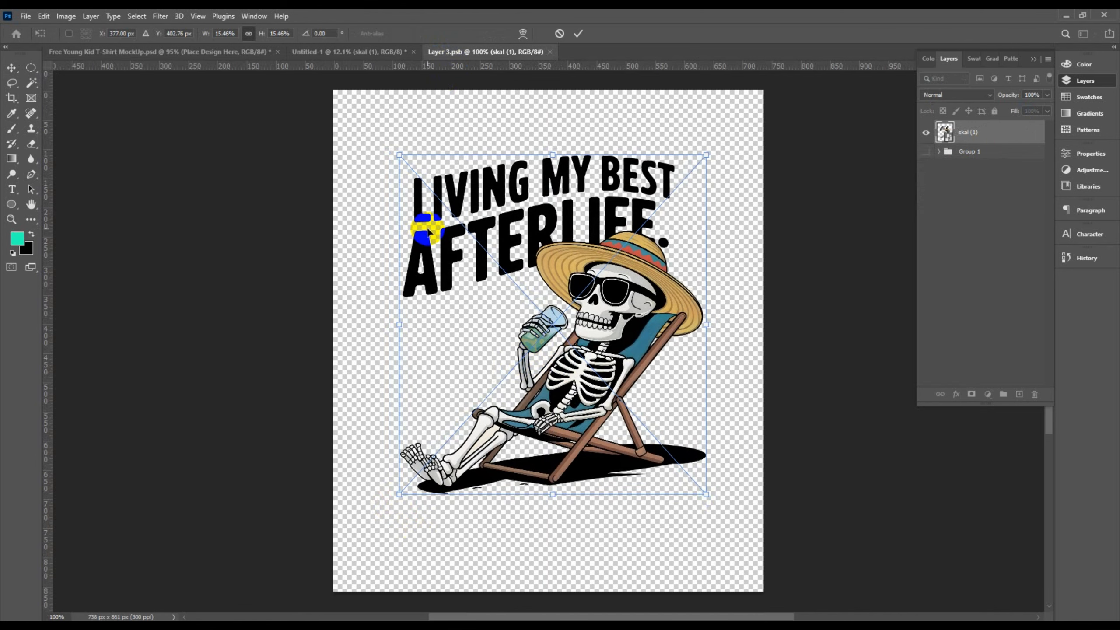
Place the resized artwork, save the smart object and inspect its new size on the T-shirt mockup
{"action": "key", "text": "ctrl+s"}
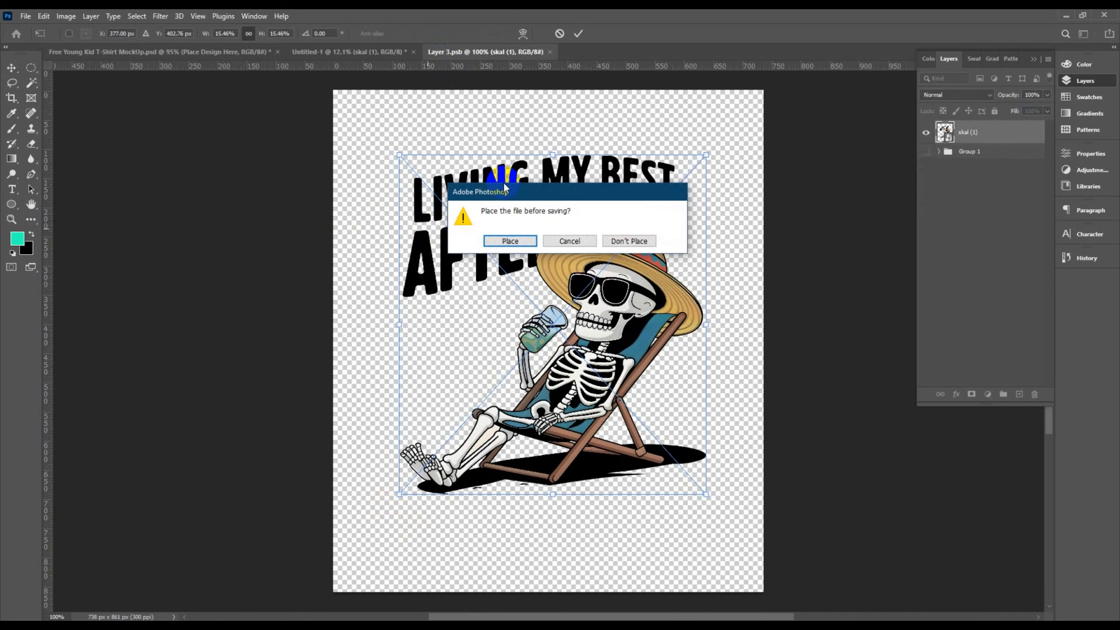
{"action": "left_click", "coordinate": [511, 241]}
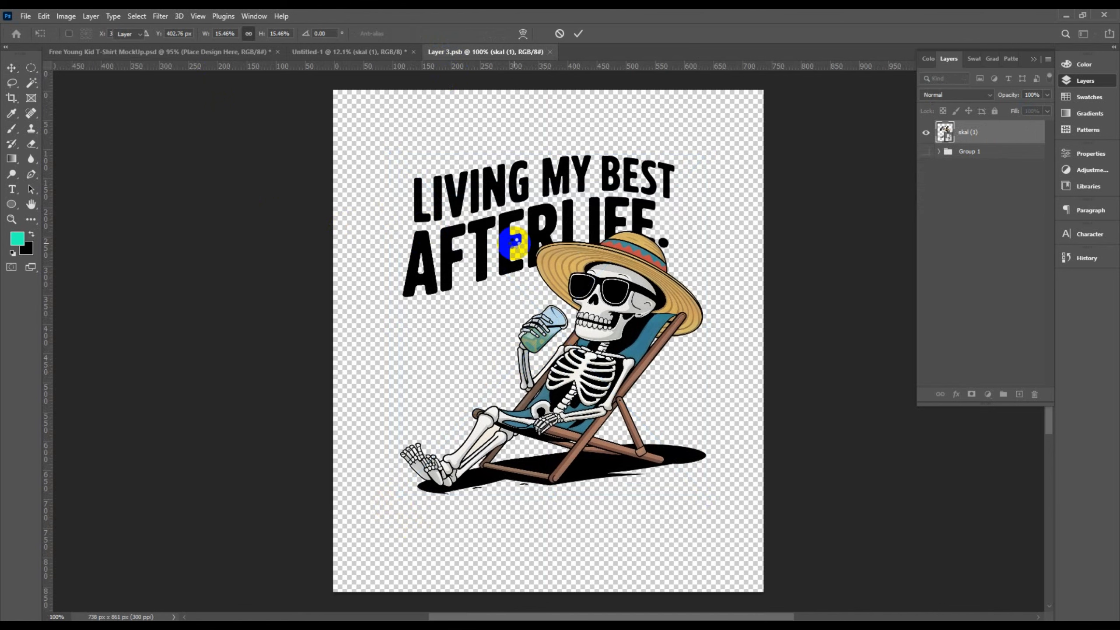
{"action": "left_click", "coordinate": [112, 52]}
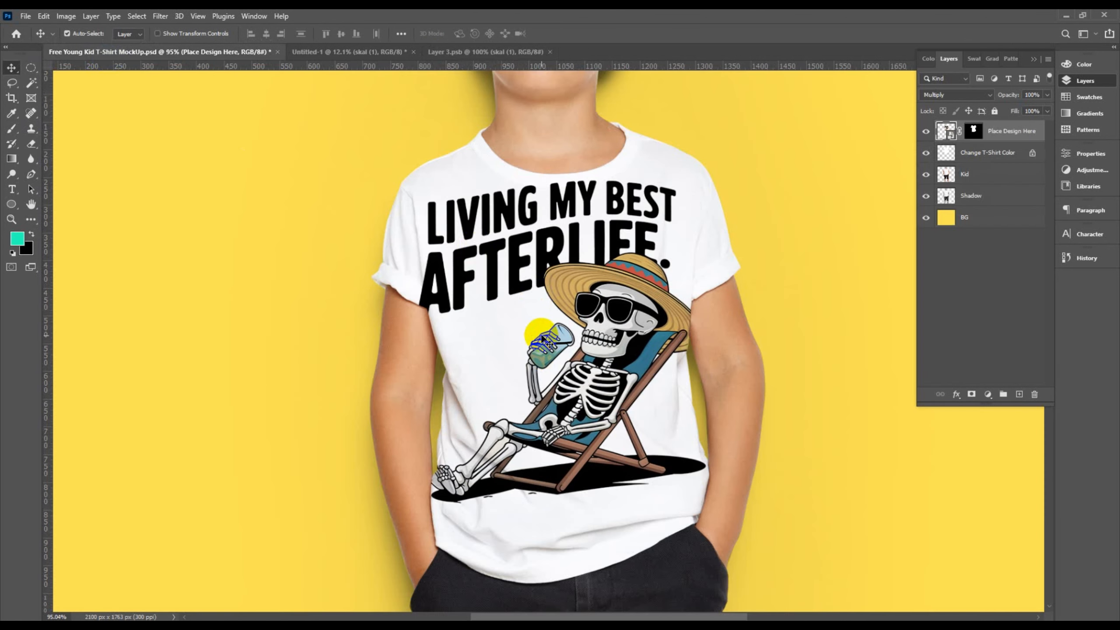
{"action": "scroll", "coordinate": [589, 289], "scroll_direction": "up", "scroll_amount": 5}
{"action": "scroll", "coordinate": [589, 284], "scroll_direction": "down", "scroll_amount": 3}
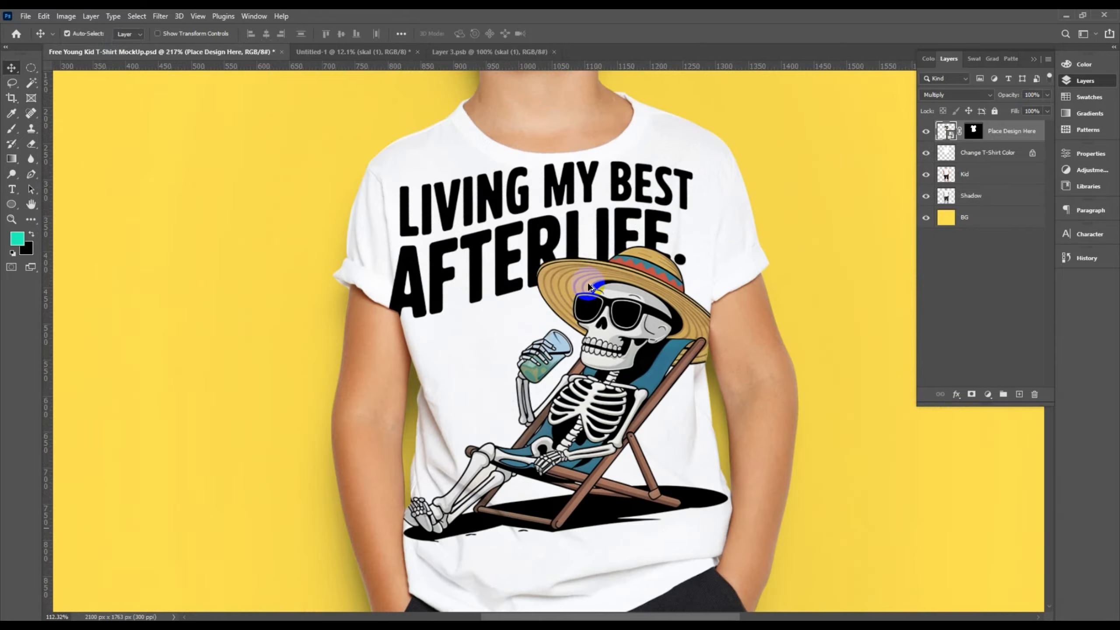
{"action": "scroll", "coordinate": [588, 282], "scroll_direction": "up", "scroll_amount": 3}
{"action": "scroll", "coordinate": [588, 282], "scroll_direction": "down", "scroll_amount": 4}
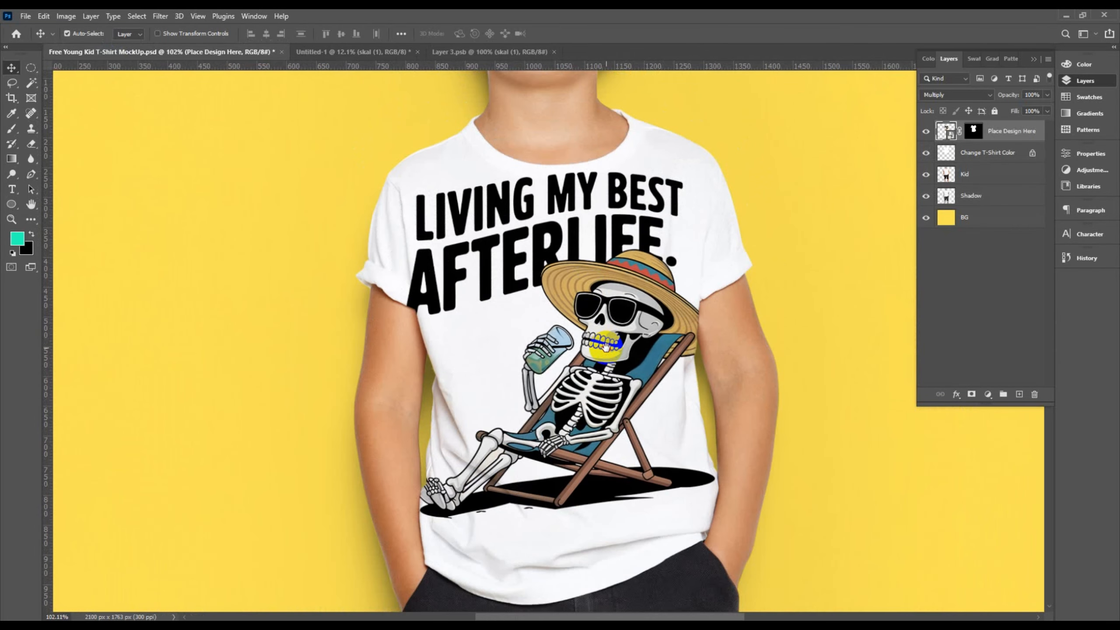
Try light cyan, teal, blue and near-white Color Overlays on the Change T-Shirt Color layer, and discard the effect
{"action": "double_click", "coordinate": [948, 152]}
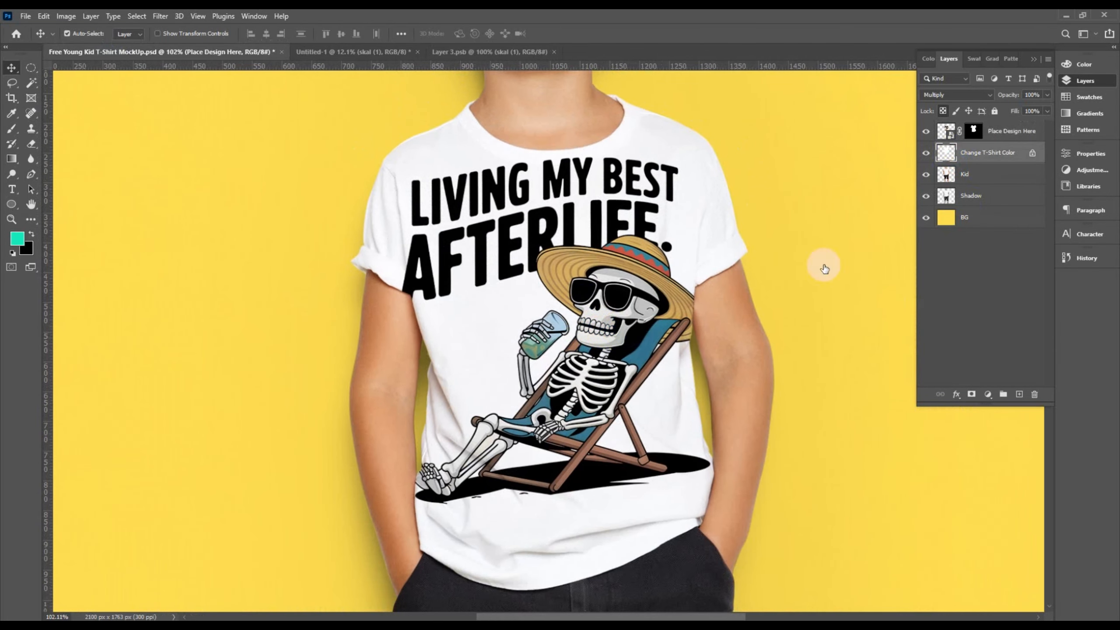
{"action": "left_click_drag", "start_coordinate": [411, 297], "coordinate": [207, 289]}
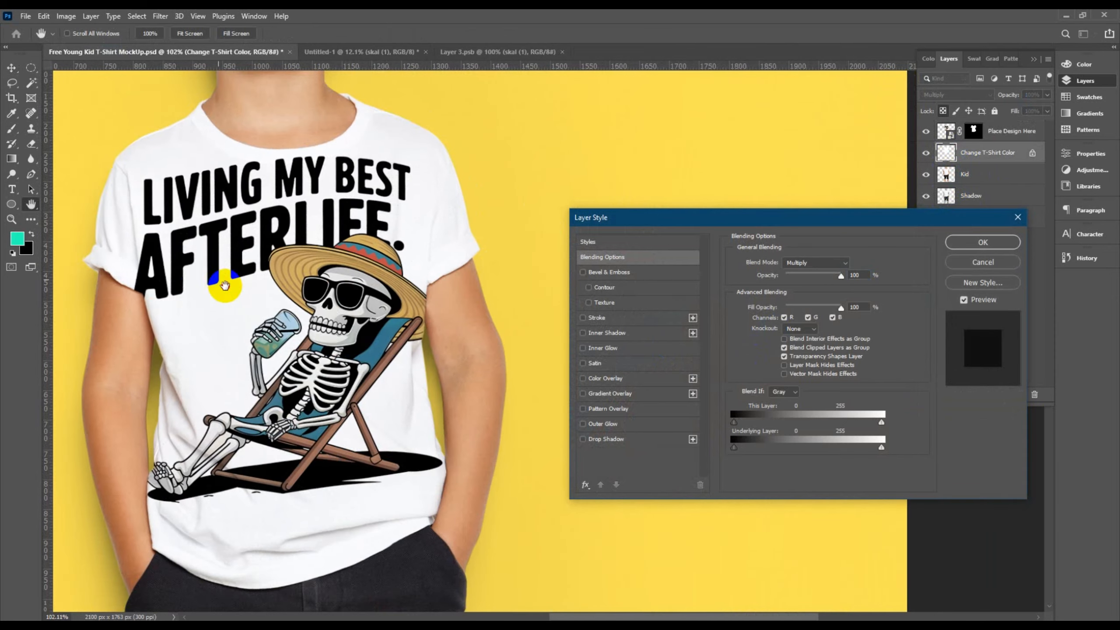
{"action": "left_click", "coordinate": [620, 379]}
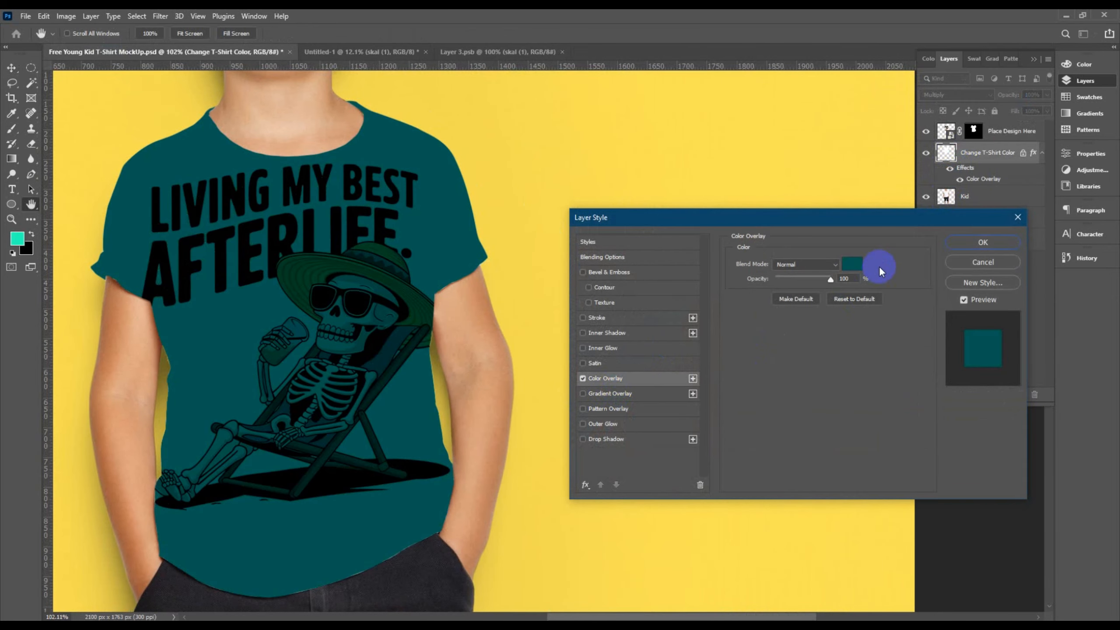
{"action": "left_click", "coordinate": [847, 270]}
{"action": "left_click", "coordinate": [788, 180]}
{"action": "left_click", "coordinate": [744, 281]}
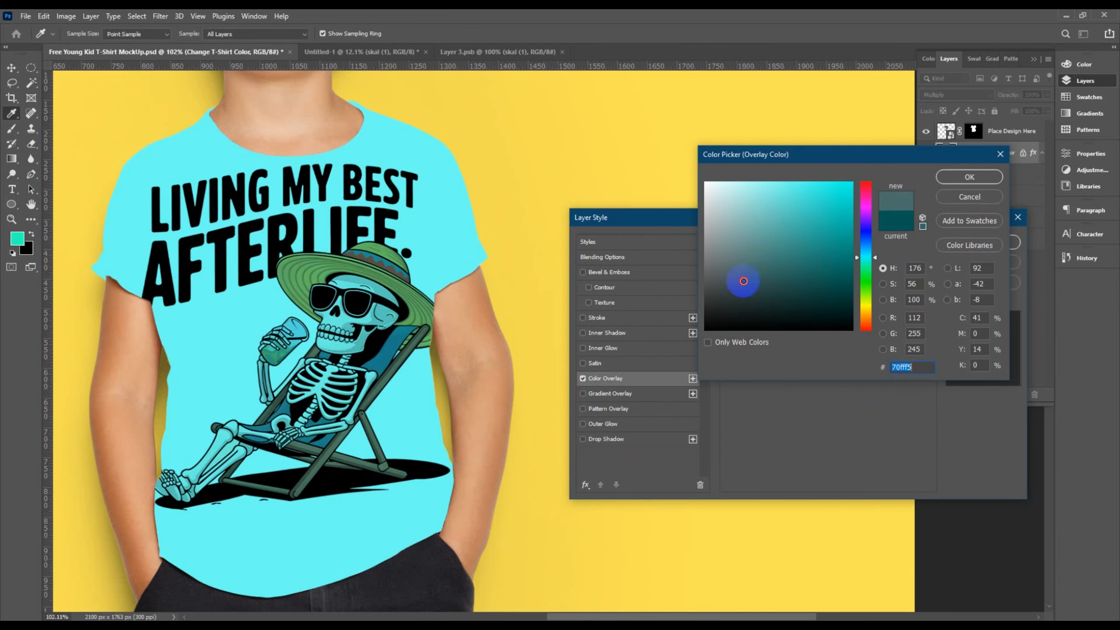
{"action": "mouse_move", "coordinate": [743, 281]}
{"action": "left_mouse_down"}
{"action": "mouse_move", "coordinate": [693, 282]}
{"action": "mouse_move", "coordinate": [691, 244]}
{"action": "mouse_move", "coordinate": [709, 228]}
{"action": "mouse_move", "coordinate": [813, 208]}
{"action": "mouse_move", "coordinate": [813, 230]}
{"action": "left_mouse_up"}
{"action": "left_click", "coordinate": [868, 258]}
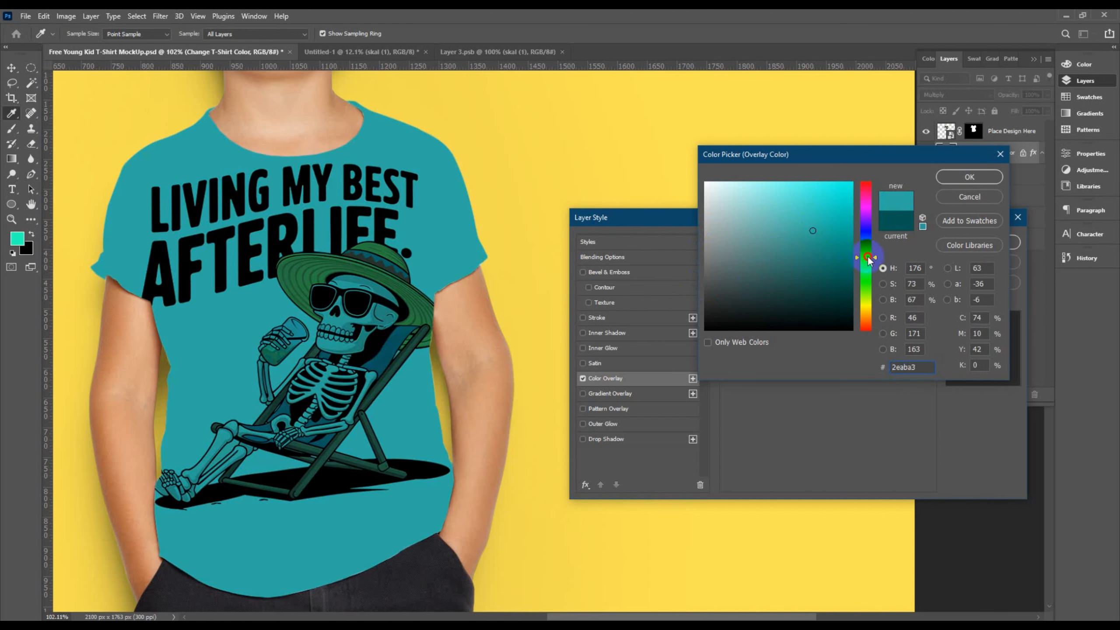
{"action": "left_click_drag", "start_coordinate": [868, 258], "coordinate": [833, 243]}
{"action": "left_click", "coordinate": [742, 182]}
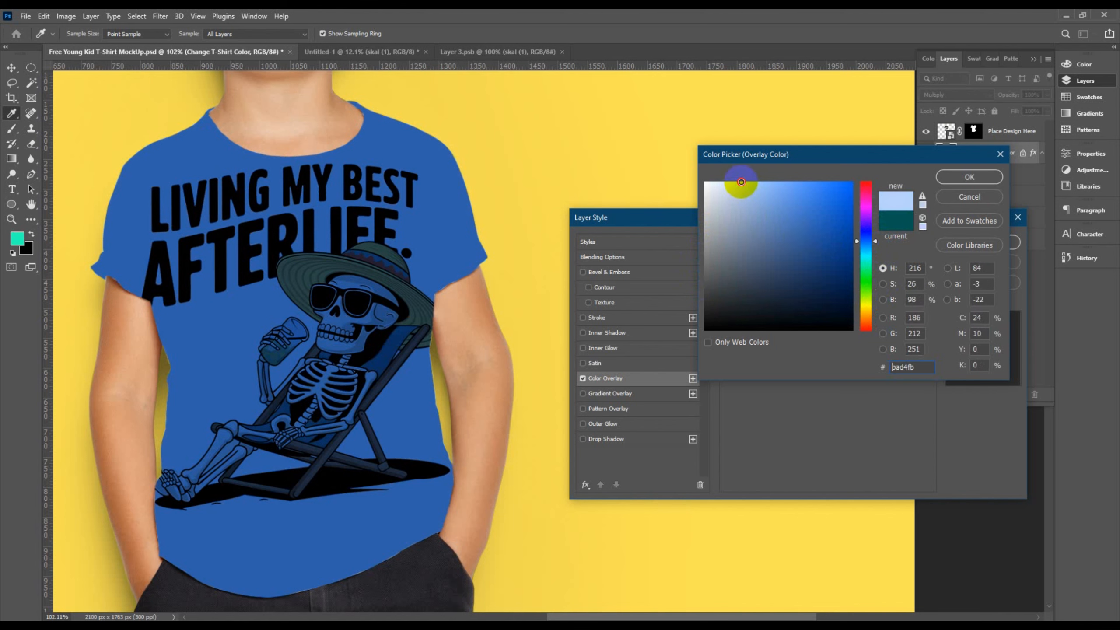
{"action": "left_click_drag", "start_coordinate": [737, 189], "coordinate": [714, 175]}
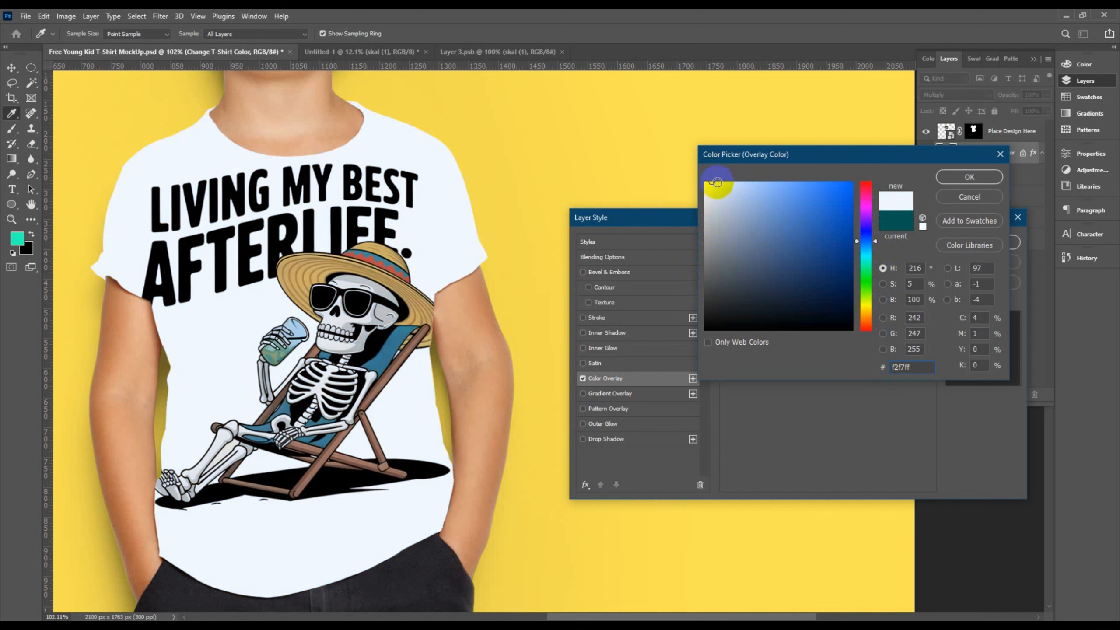
{"action": "left_click", "coordinate": [968, 196]}
{"action": "left_click", "coordinate": [1019, 218]}
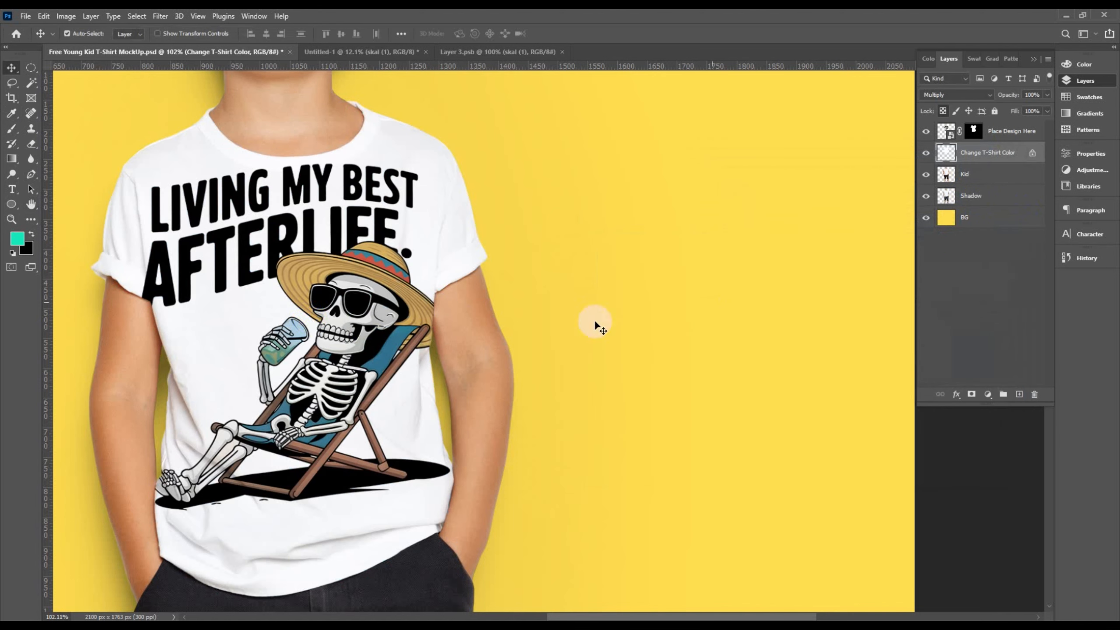
{"action": "left_click_drag", "start_coordinate": [292, 305], "coordinate": [486, 310]}
{"action": "scroll", "coordinate": [486, 310], "scroll_direction": "up", "scroll_amount": 5}
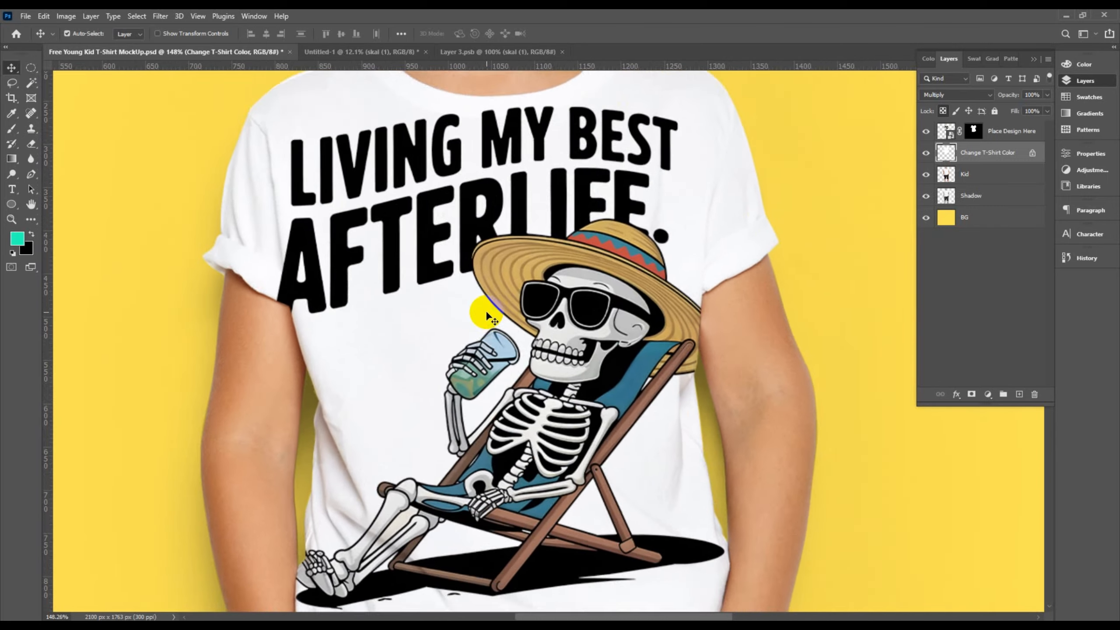
{"action": "scroll", "coordinate": [487, 310], "scroll_direction": "down", "scroll_amount": 5}
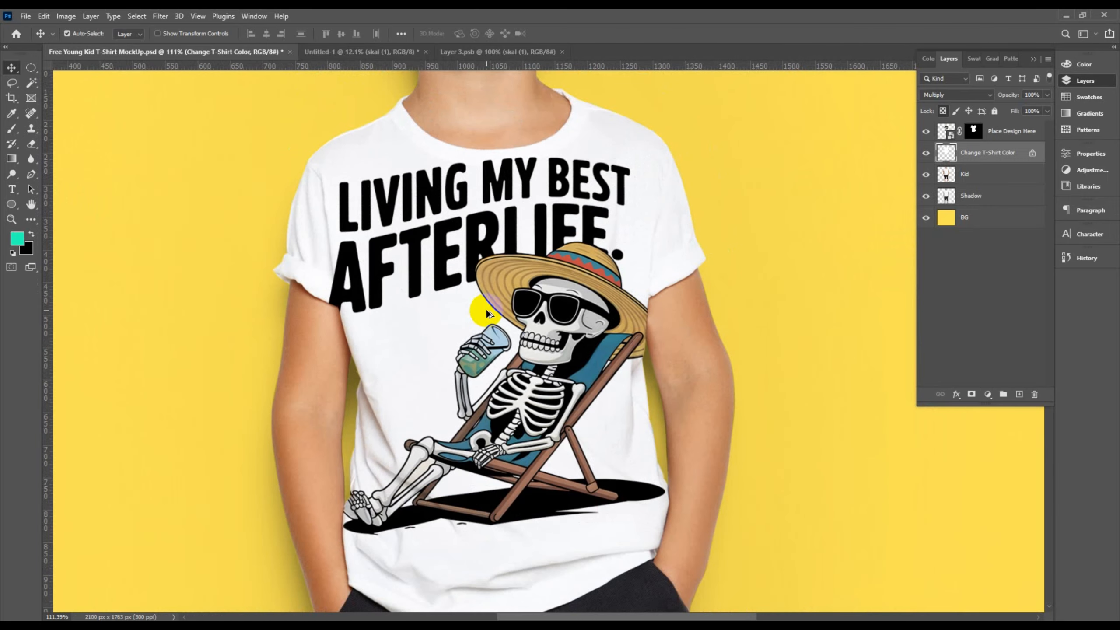
{"action": "scroll", "coordinate": [486, 310], "scroll_direction": "up", "scroll_amount": 2}
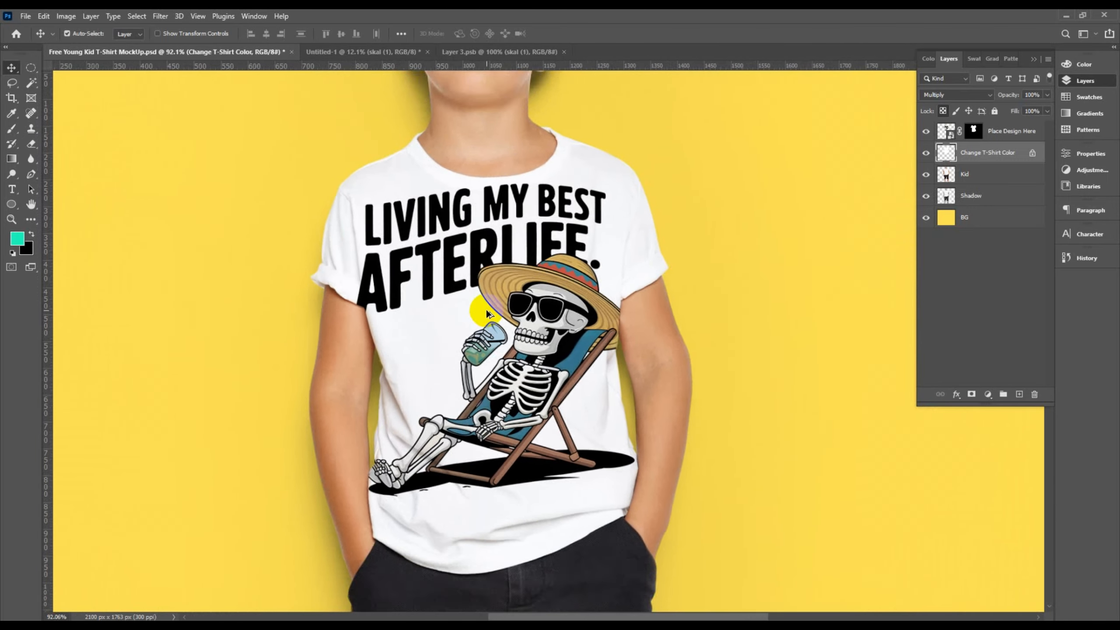